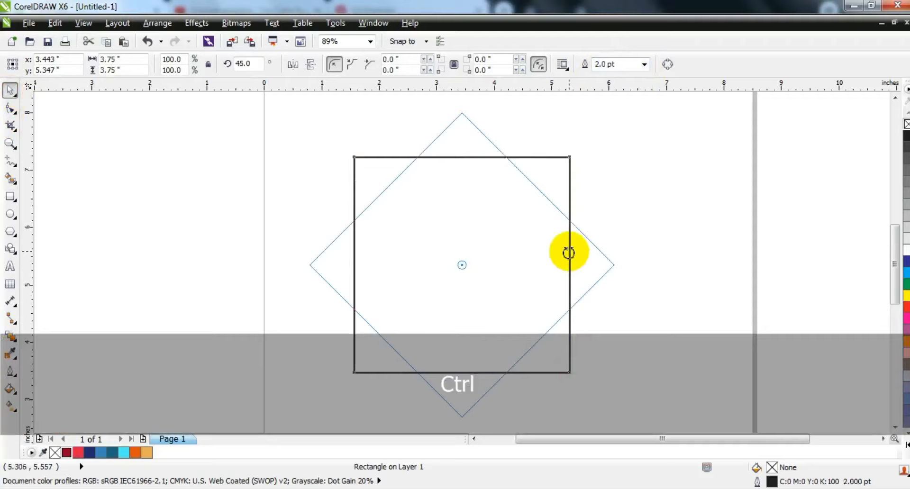
- Rotate the 3.75-inch square by 45 degrees and convert it to curves
drag(568, 252, 569, 252)
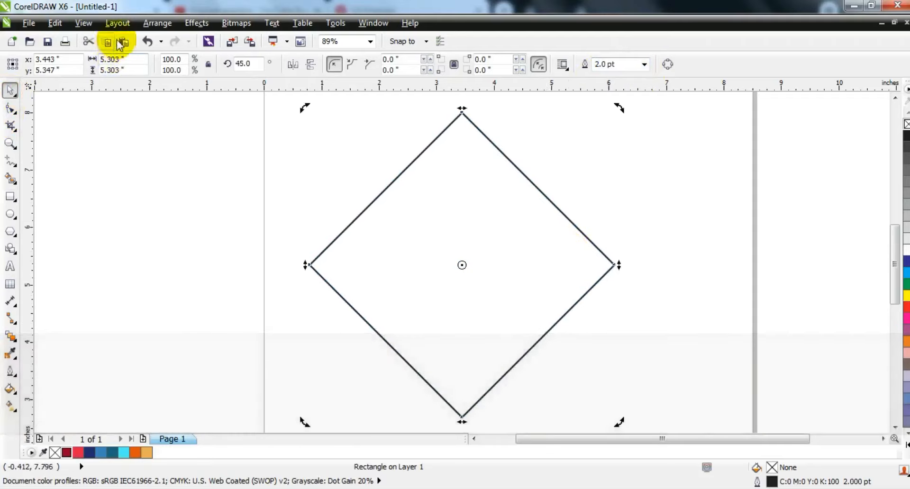
click(156, 23)
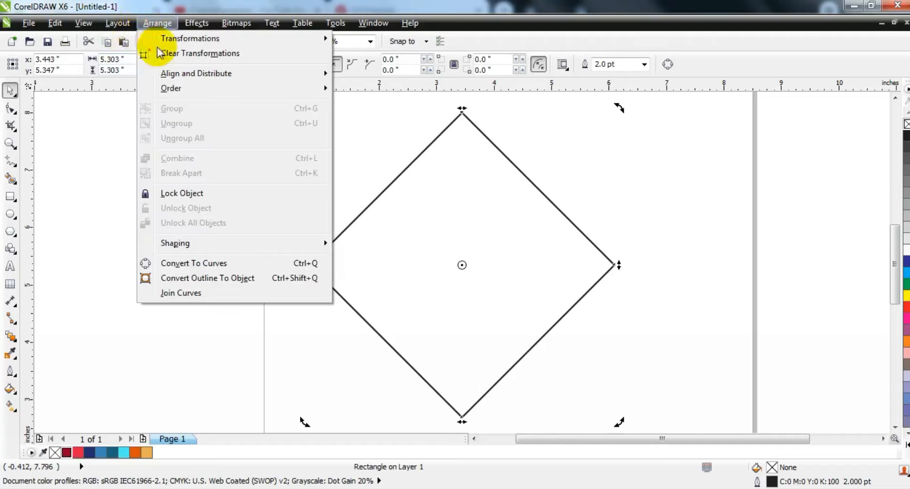
click(198, 265)
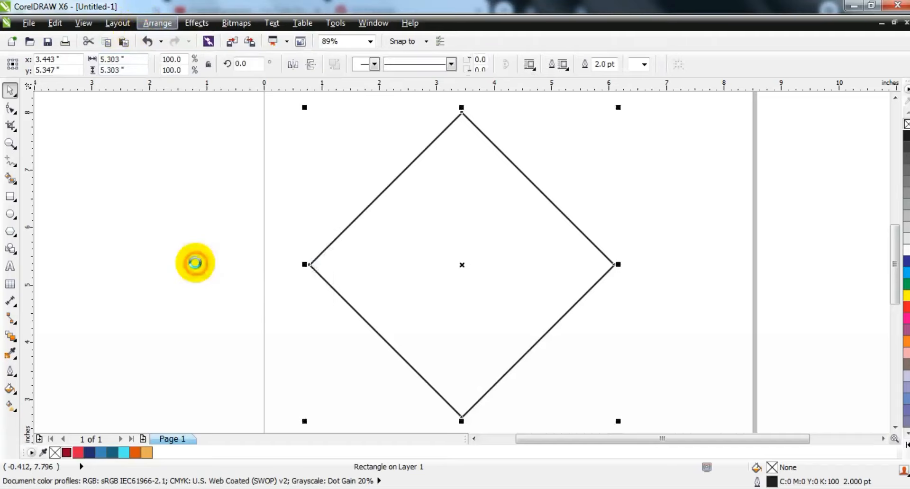
- Lower the diamond's two side corner nodes together to about 4.175 inches on the vertical ruler to form a kite shape
click(10, 109)
drag(258, 247, 615, 334)
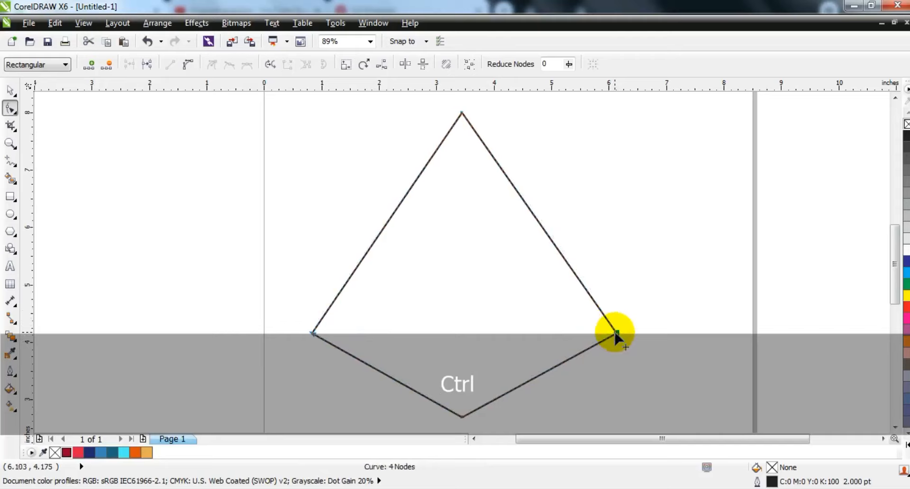
click(10, 92)
click(136, 228)
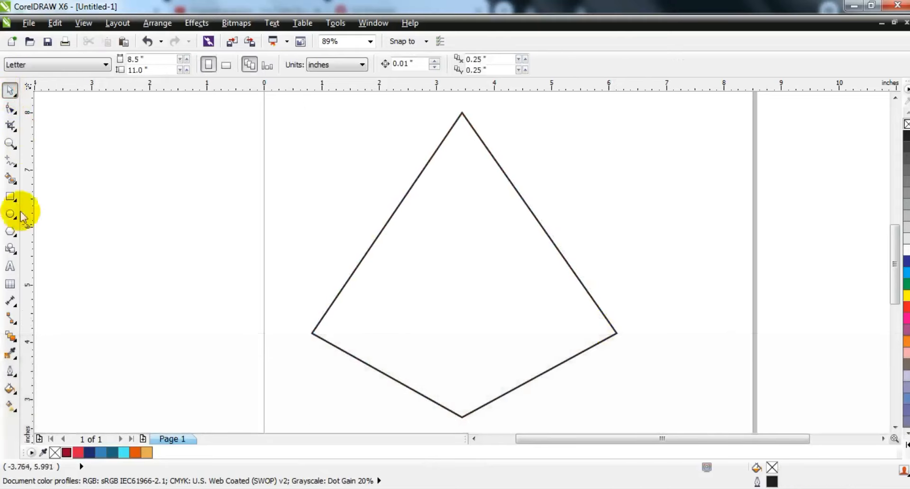
- Set the Freehand tool's outline width to 2.0 pt and enable snapping to objects
click(9, 163)
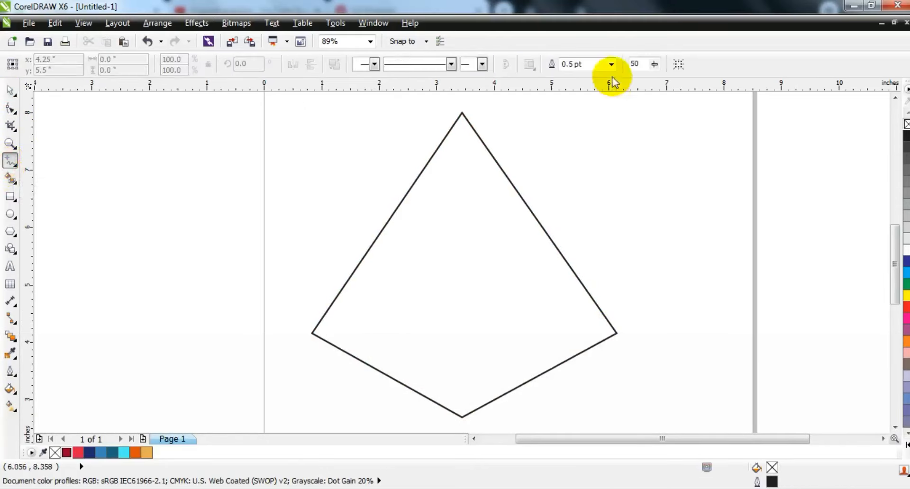
click(612, 64)
click(582, 124)
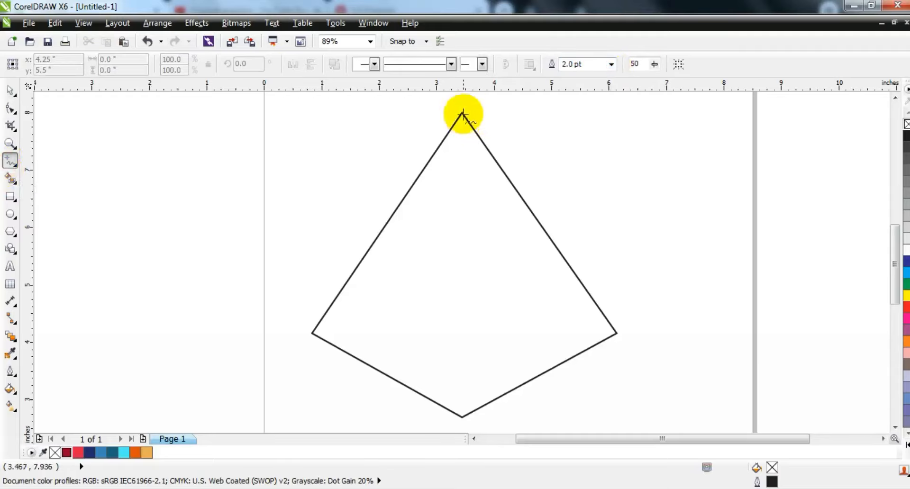
click(426, 42)
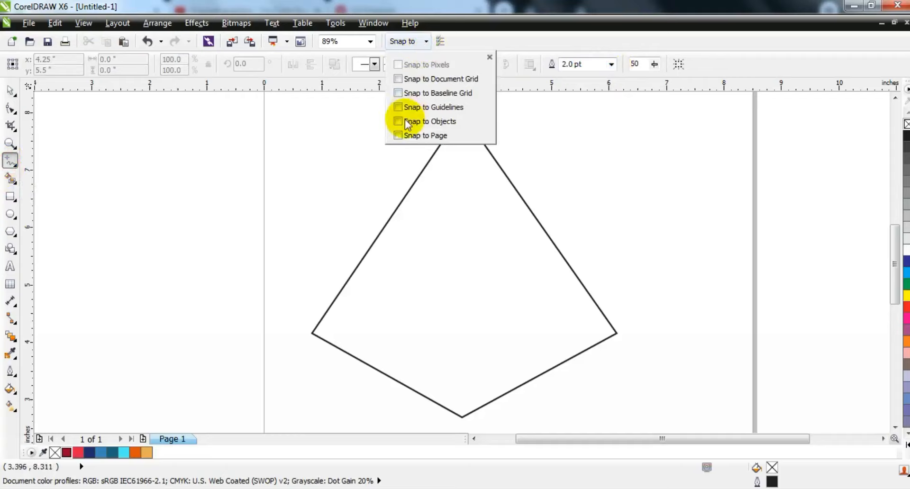
click(323, 128)
- Draw a 2.0 pt line from just above the kite's apex through the apex and past its lower-left edge, about 5.55 inches tall
click(451, 98)
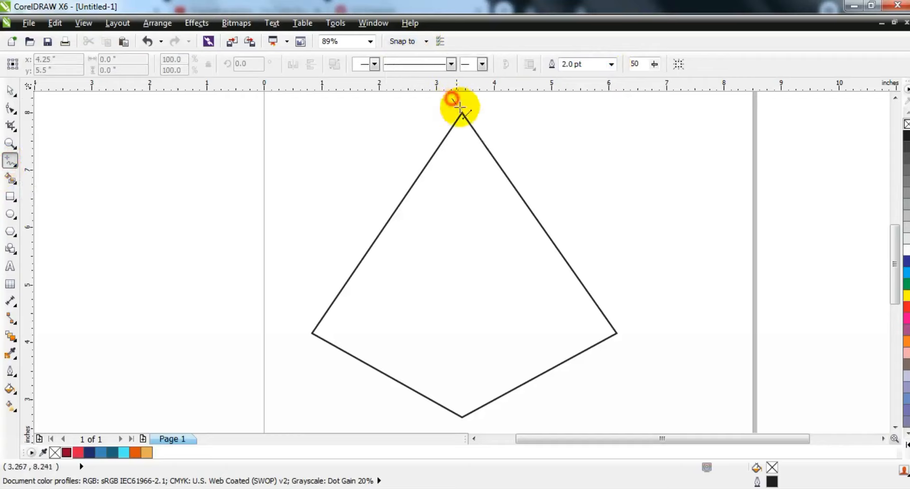
click(461, 111)
click(461, 110)
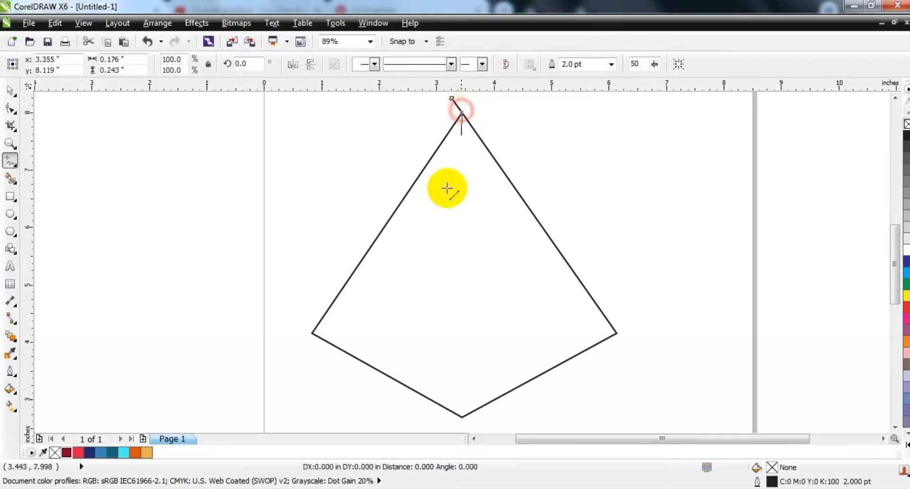
click(372, 368)
click(355, 418)
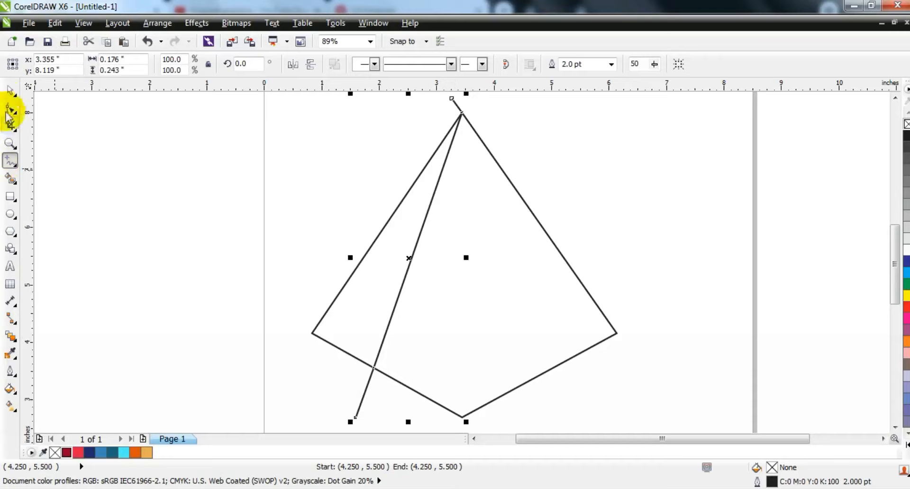
- Create a horizontally mirrored copy of the slanted line on the kite's right half, meeting at the apex
click(10, 89)
drag(350, 258, 492, 268)
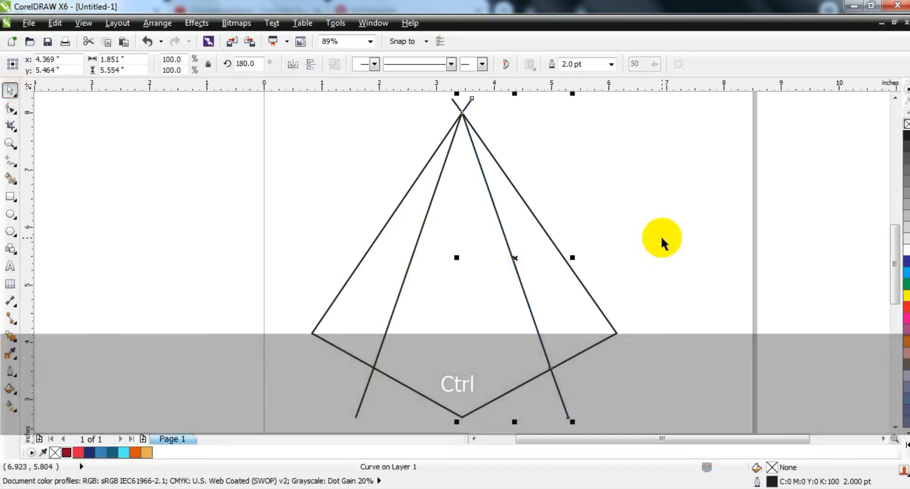
click(661, 241)
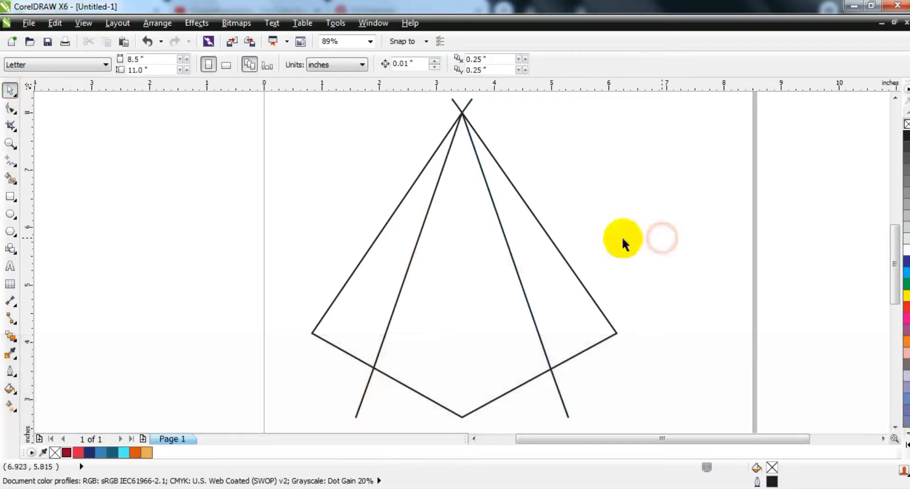
- Draw a vertical centre line between the kite's bottom corner and apex, adding a short end segment beyond the bottom corner
click(11, 165)
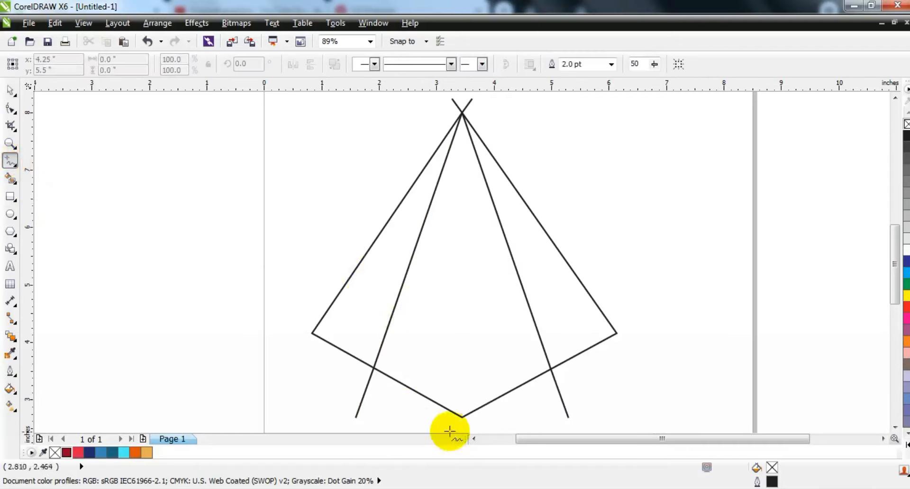
click(462, 418)
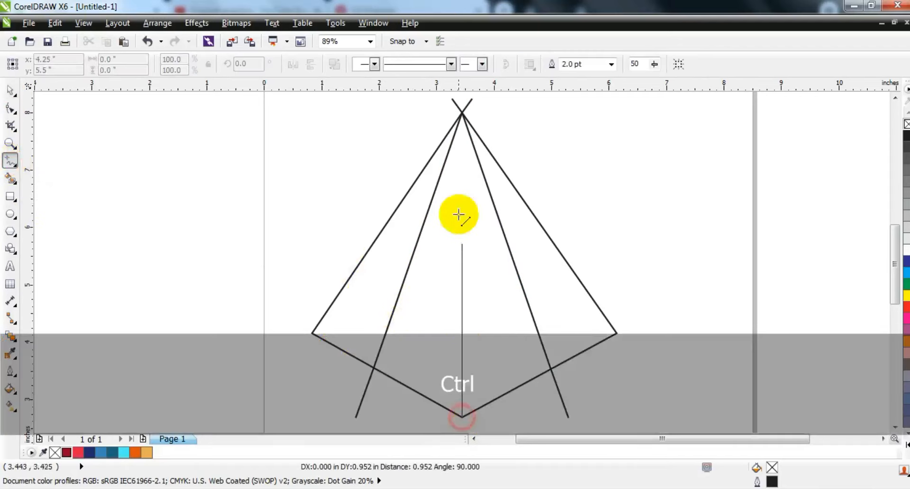
click(461, 109)
click(460, 418)
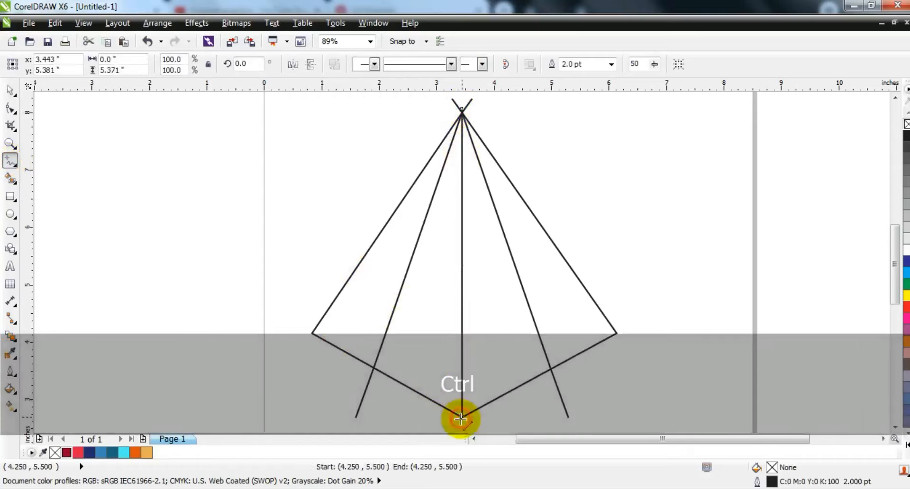
click(447, 424)
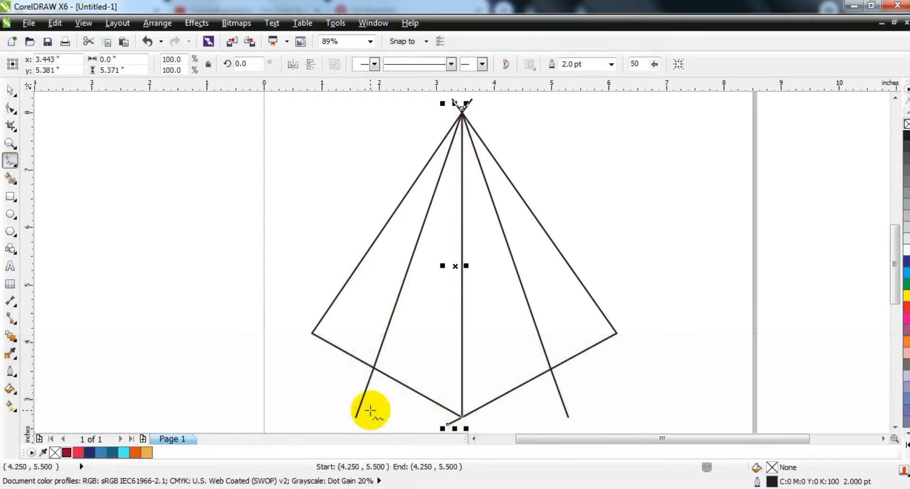
- Draw a V-shaped line across the kite's lower part, bending at the centre line and extending past both side edges, about 5.88 inches wide
click(612, 277)
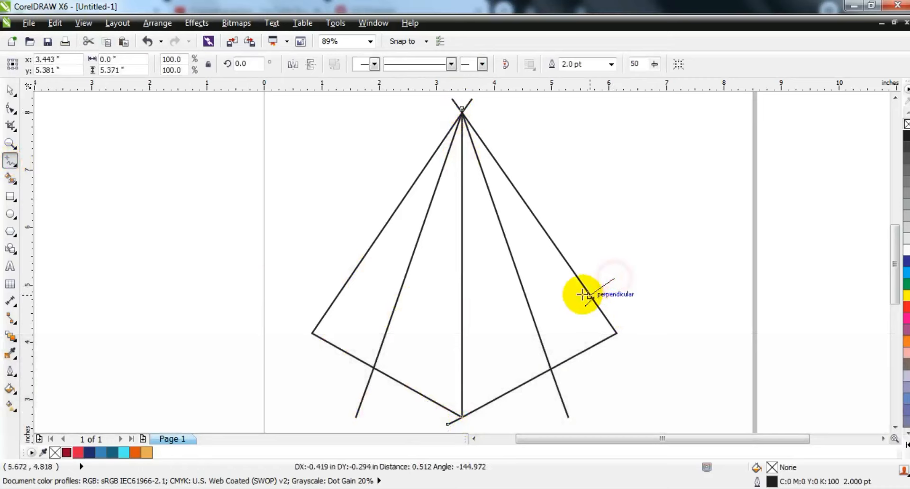
click(580, 279)
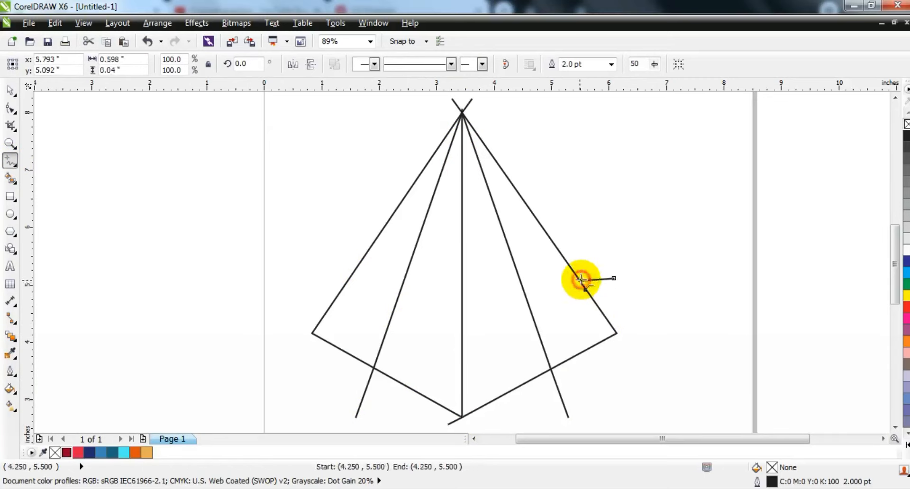
click(463, 339)
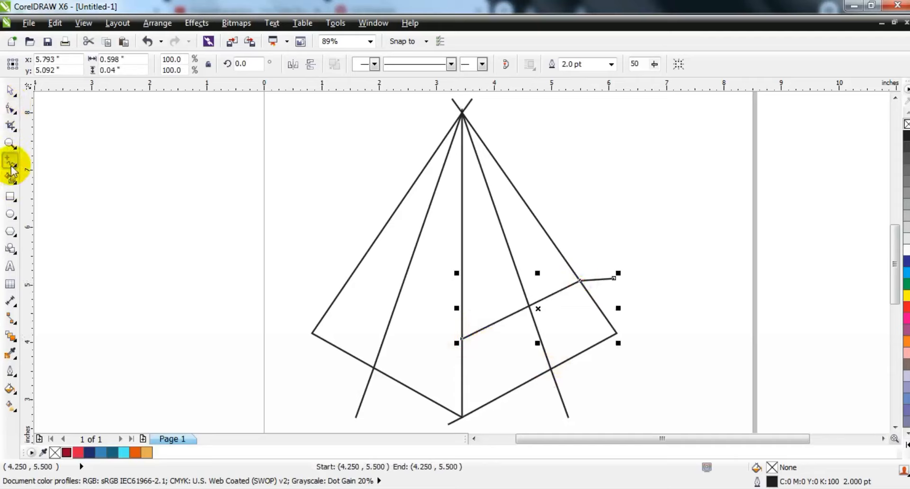
drag(463, 338, 276, 266)
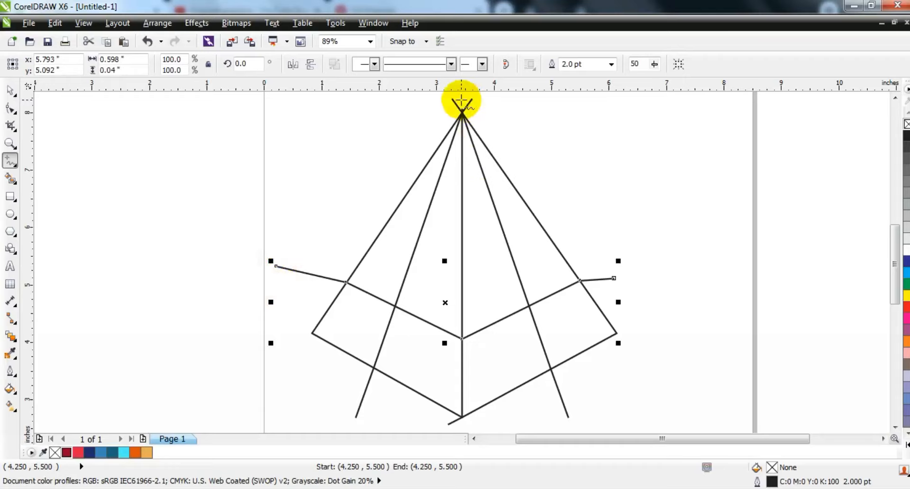
- Draw a second slanted line from the apex past the lower-left edge, about 1.37 by 5.23 inches, and mirror a copy onto the right half
drag(461, 99, 384, 397)
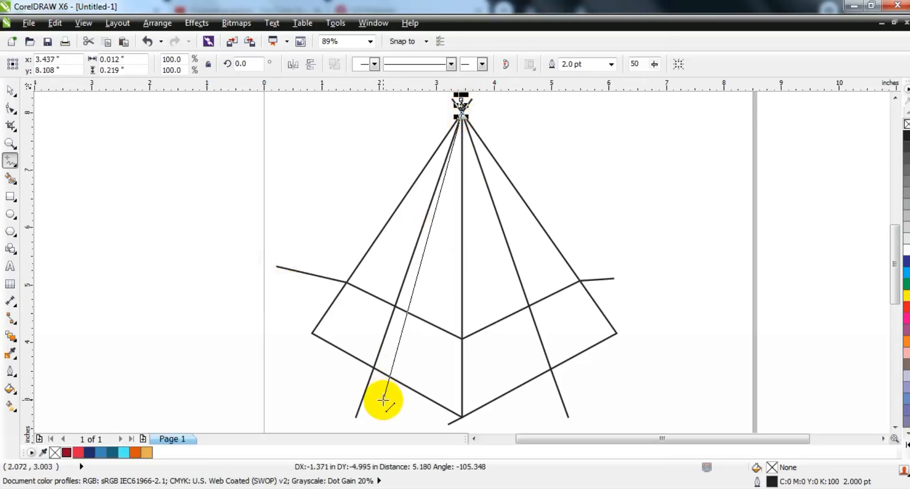
drag(383, 401, 383, 400)
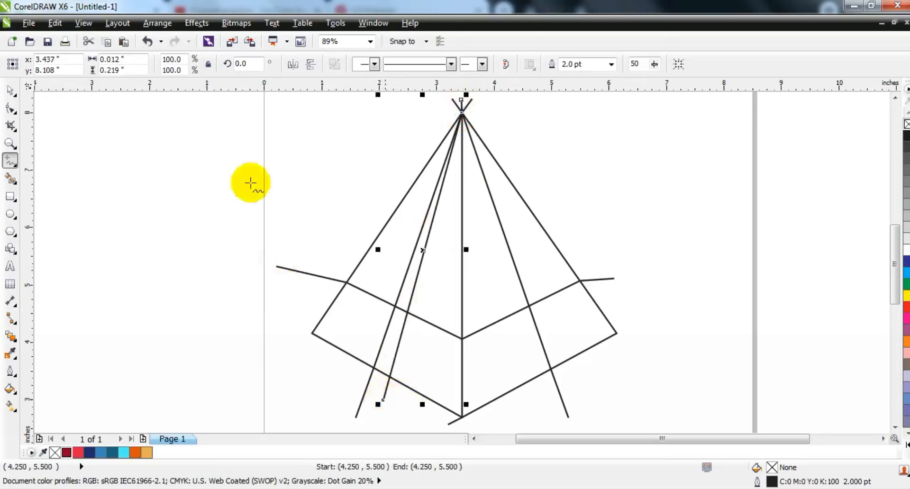
click(10, 90)
drag(379, 250, 508, 264)
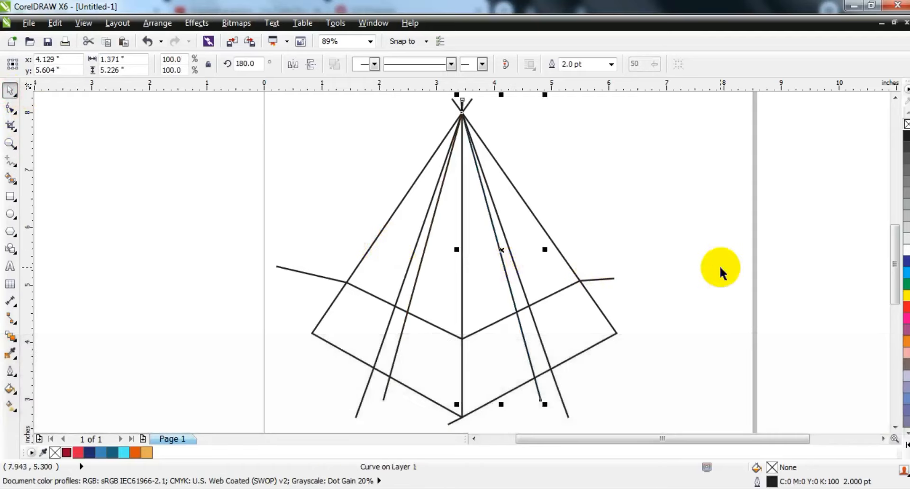
click(720, 267)
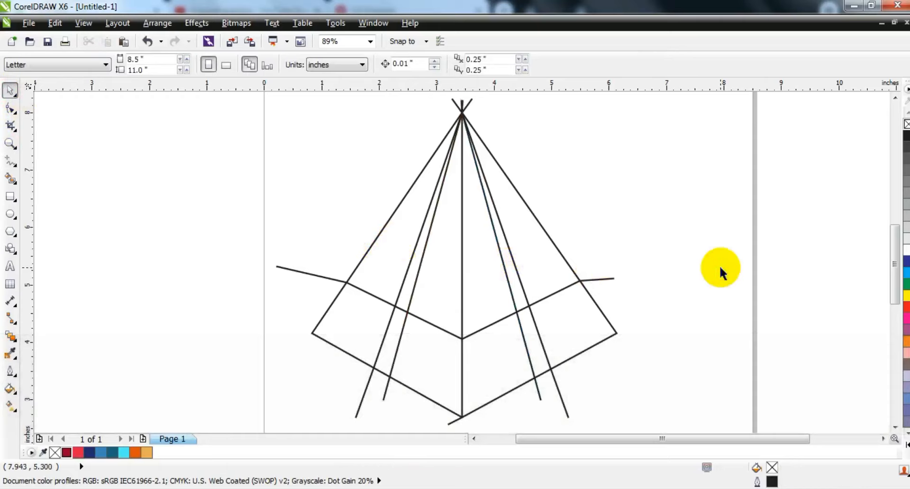
- Duplicate the V-shaped line straight up, slightly above the original, to form a narrow band
drag(604, 278, 605, 264)
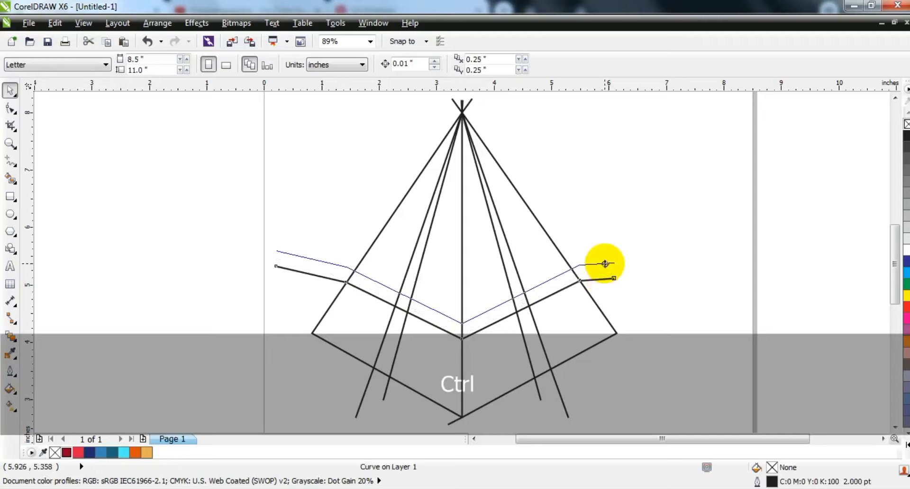
drag(605, 264, 605, 264)
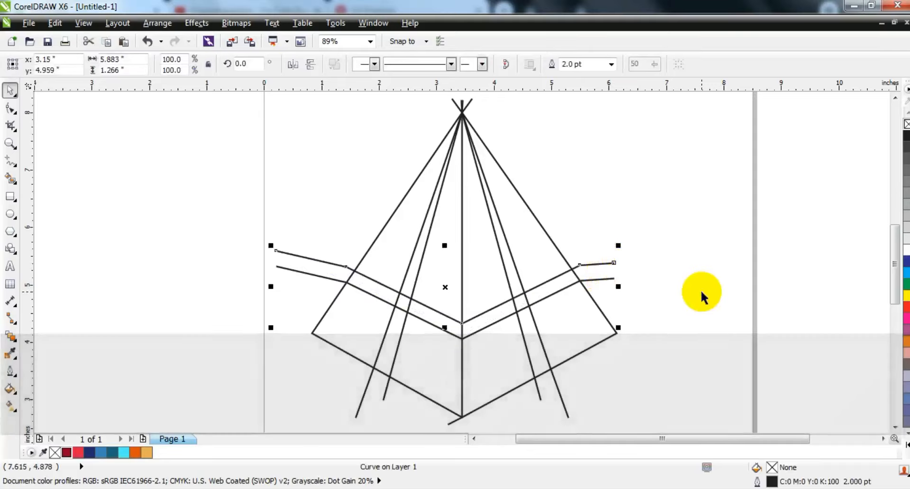
key(ctrl+z)
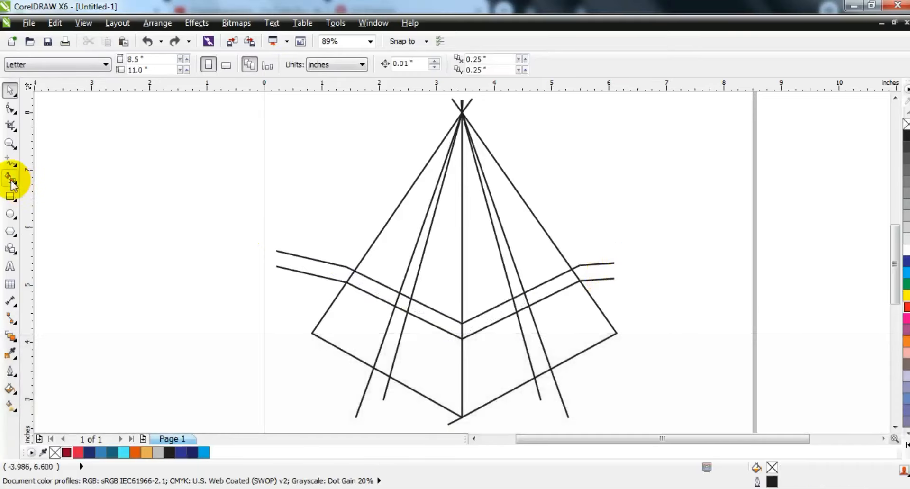
- Smart-fill every region of the kite's left half with 30% black grey and a 0.5 pt black outline
click(11, 180)
click(400, 240)
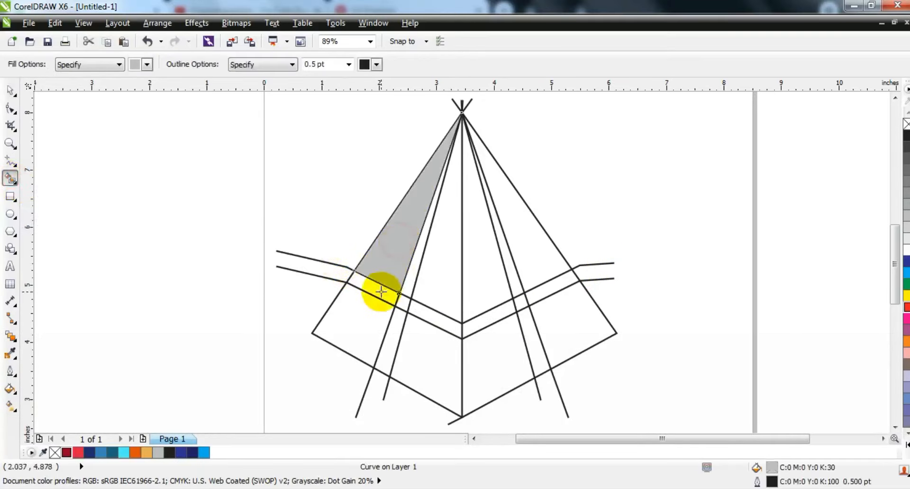
click(361, 314)
click(413, 259)
click(399, 296)
click(394, 328)
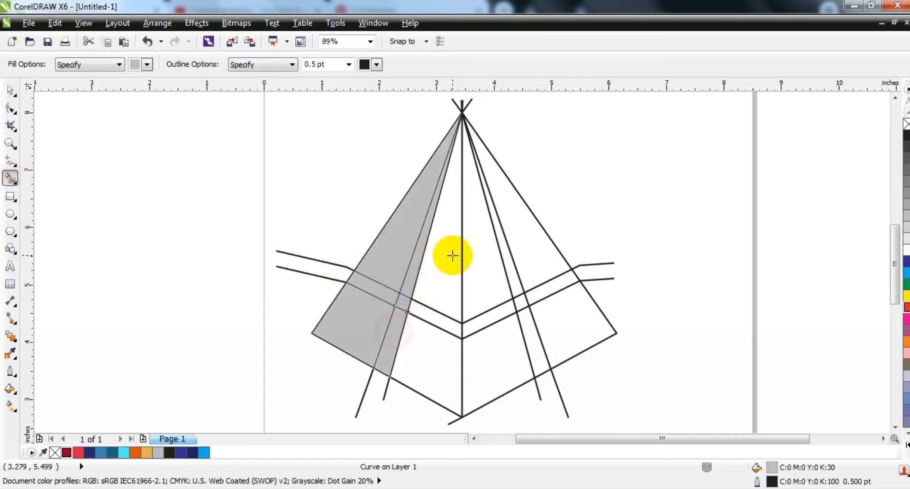
click(453, 256)
click(435, 319)
click(428, 351)
- Smart-fill every region of the kite's right half with the same 30% black grey and 0.5 pt outline
click(488, 264)
click(485, 316)
click(494, 347)
click(508, 268)
click(519, 306)
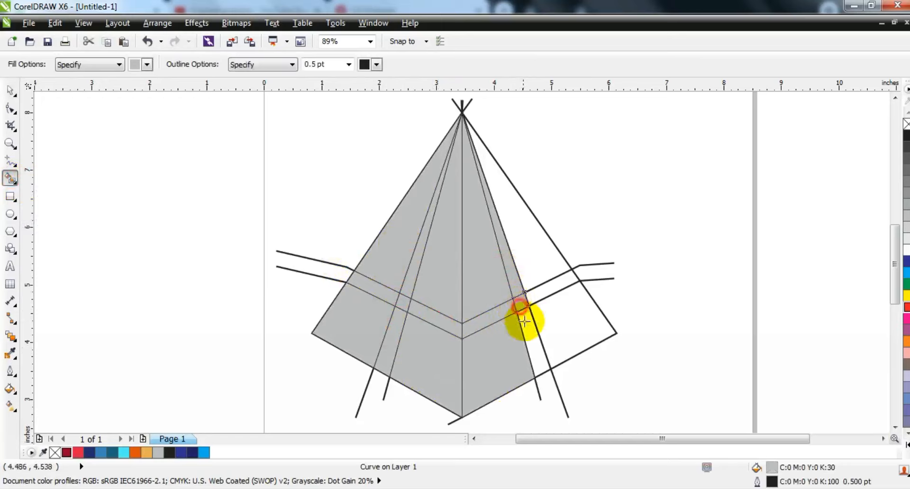
click(524, 321)
click(579, 310)
click(553, 285)
click(533, 259)
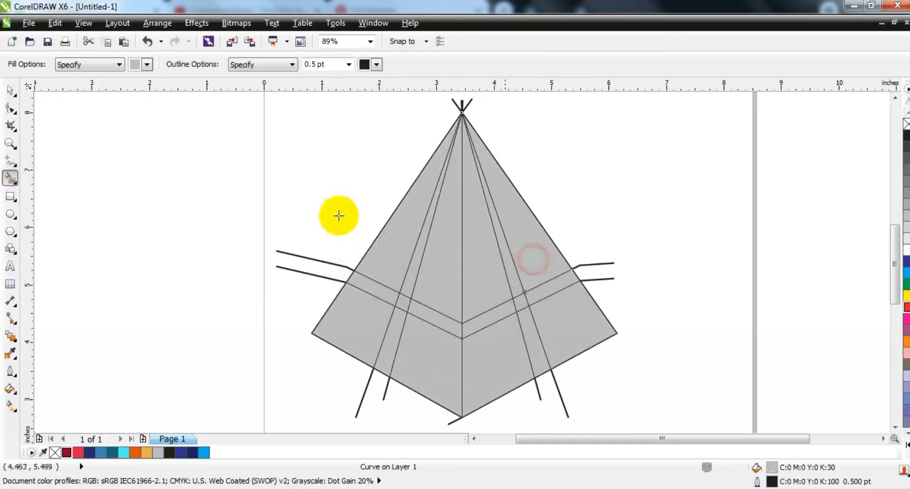
- Delete all the 2.0 pt construction lines, leaving only the filled grey pieces
click(10, 90)
key(Delete)
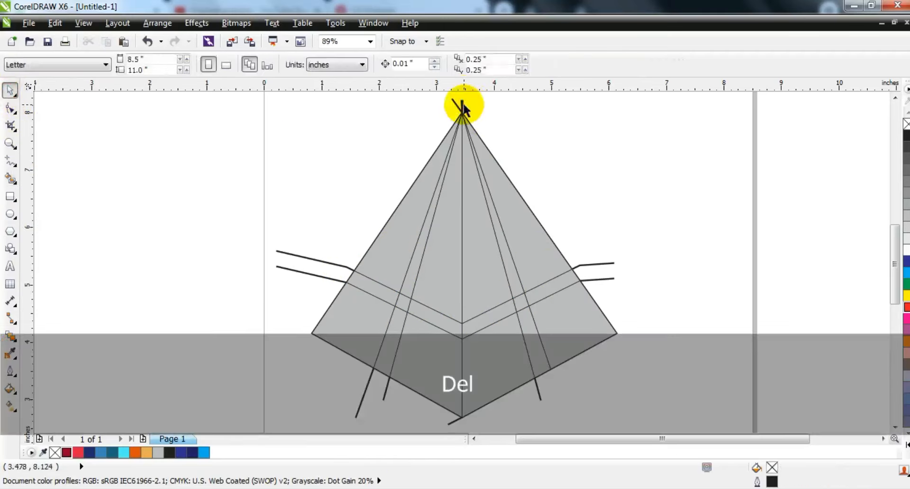
click(462, 106)
key(Delete)
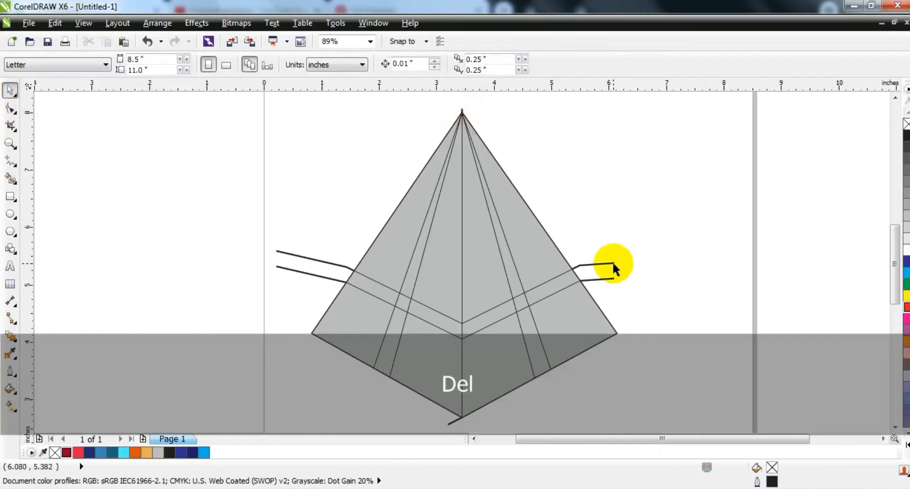
click(613, 265)
key(Delete)
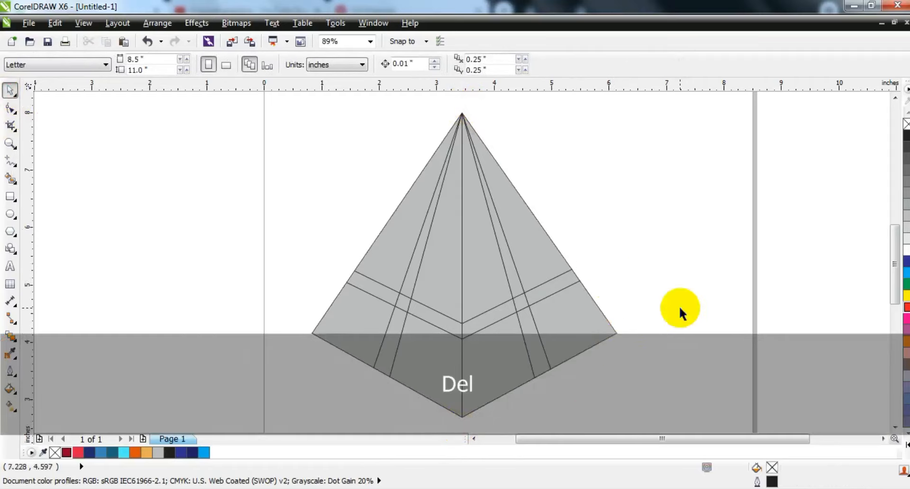
- Weld the three grey pieces along the kite's outer left side into one facet
click(375, 296)
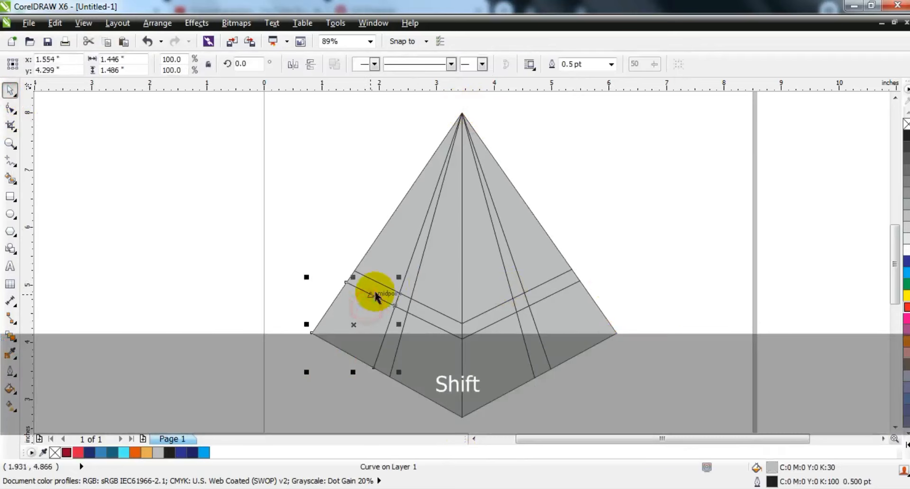
shift+click(378, 288)
shift+click(399, 237)
click(416, 64)
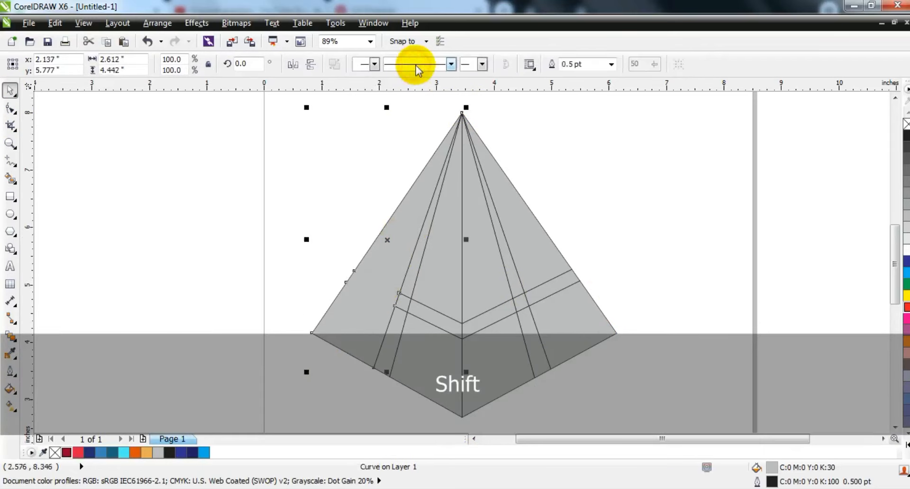
- Give the outer left facet a linear gradient from navy C100 M96 Y16 K33 at the base to light blue near the apex
click(192, 452)
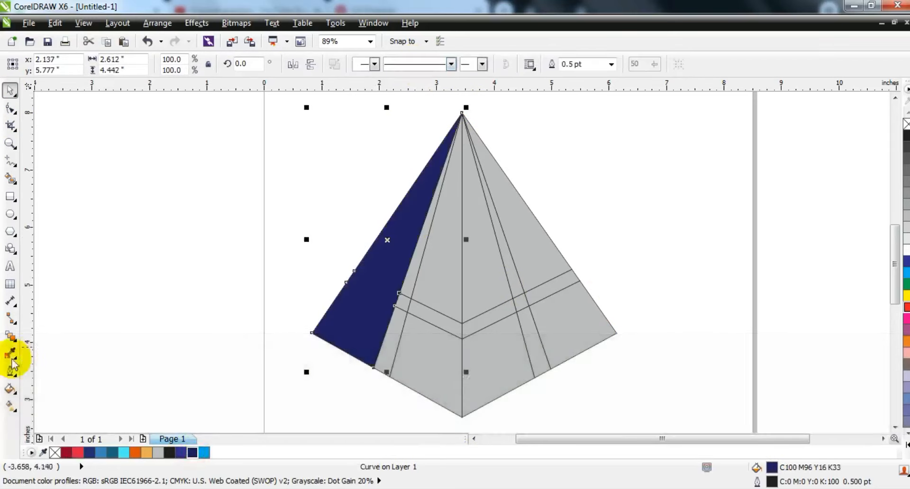
click(11, 405)
drag(353, 325, 421, 171)
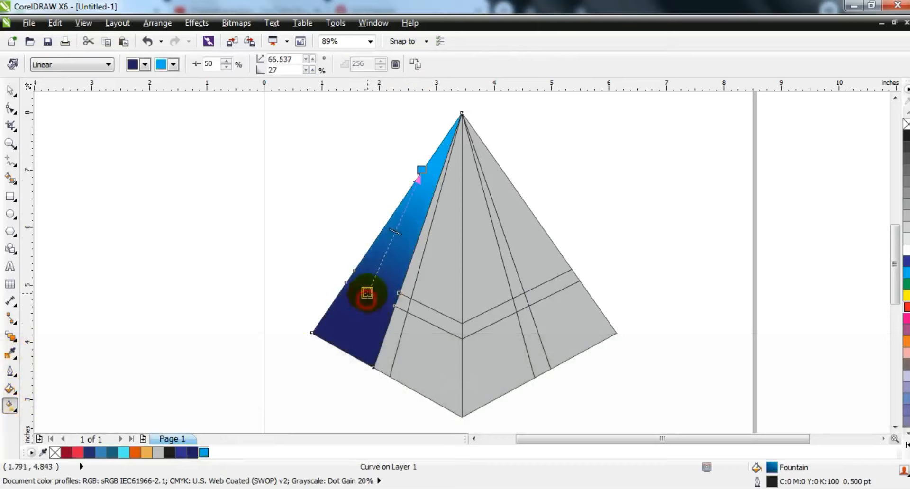
drag(367, 293, 368, 292)
click(11, 91)
click(122, 264)
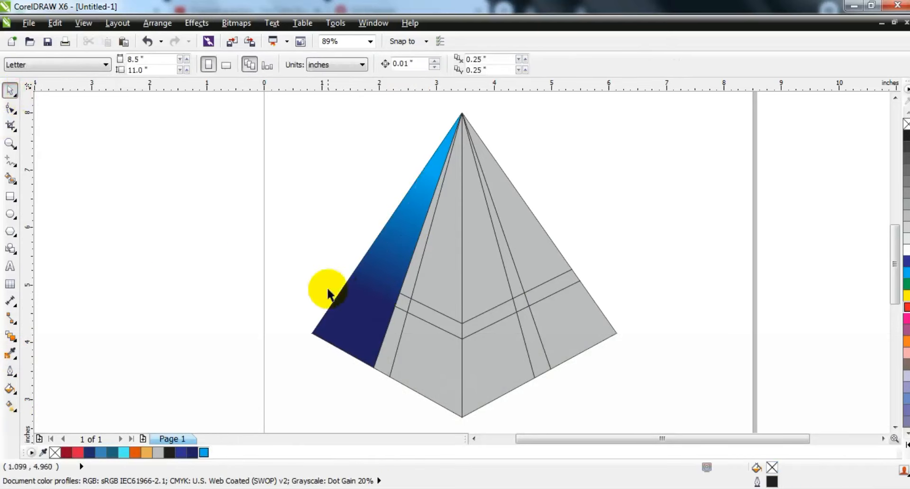
- Fill the narrow strip beside the outer left facet with a linear gradient from navy up to light blue at the apex
click(410, 287)
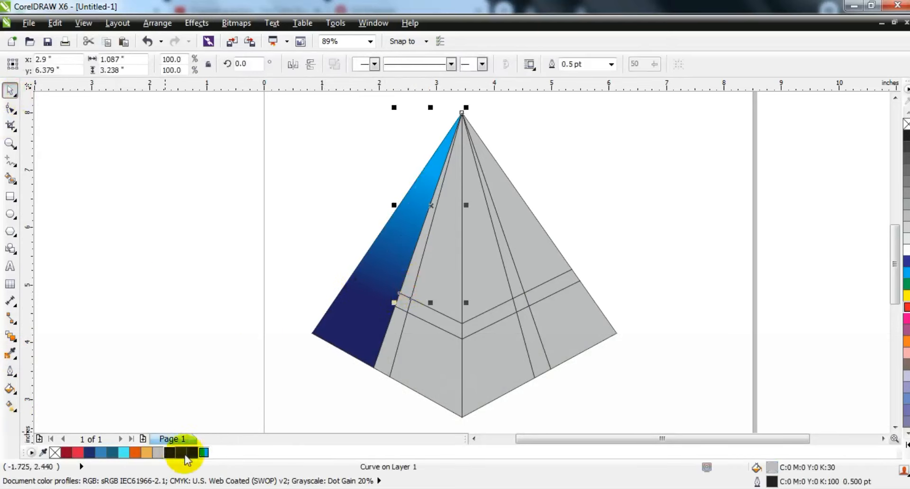
click(192, 452)
click(10, 407)
drag(424, 219, 443, 138)
drag(204, 454, 8, 125)
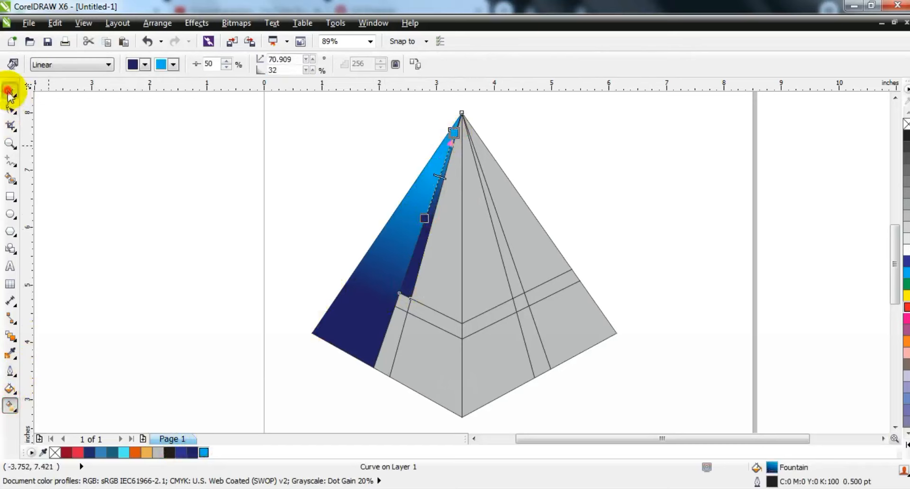
click(9, 90)
- Fill the left central facet with a linear gradient from orange R220 G81 B12 at its lower left to golden yellow at its upper right
click(443, 282)
click(135, 453)
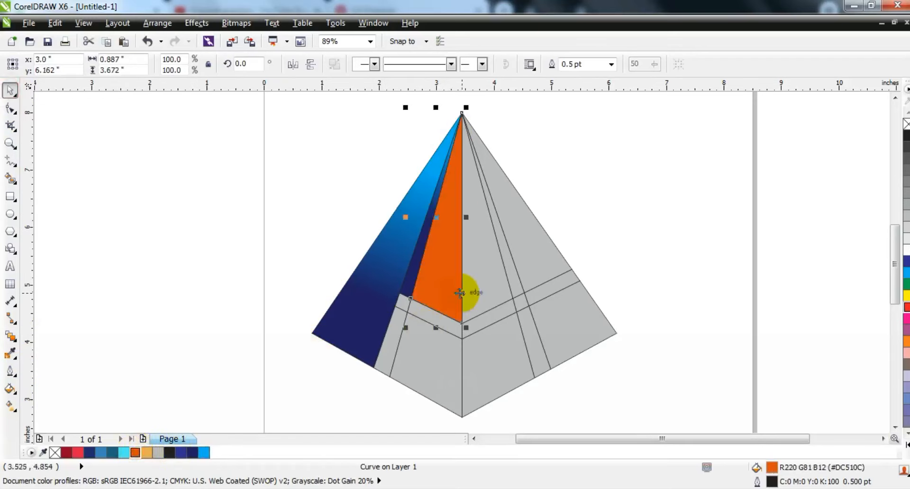
key(g)
drag(420, 292, 466, 256)
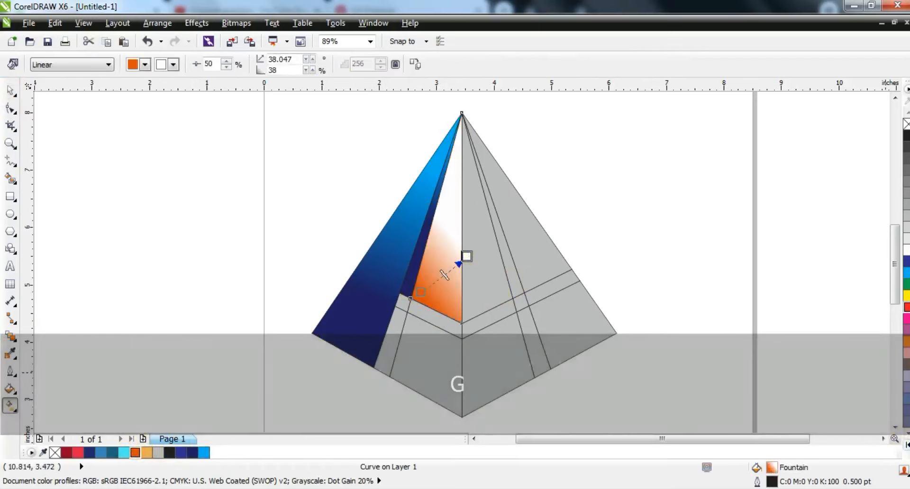
click(906, 445)
drag(889, 113, 467, 257)
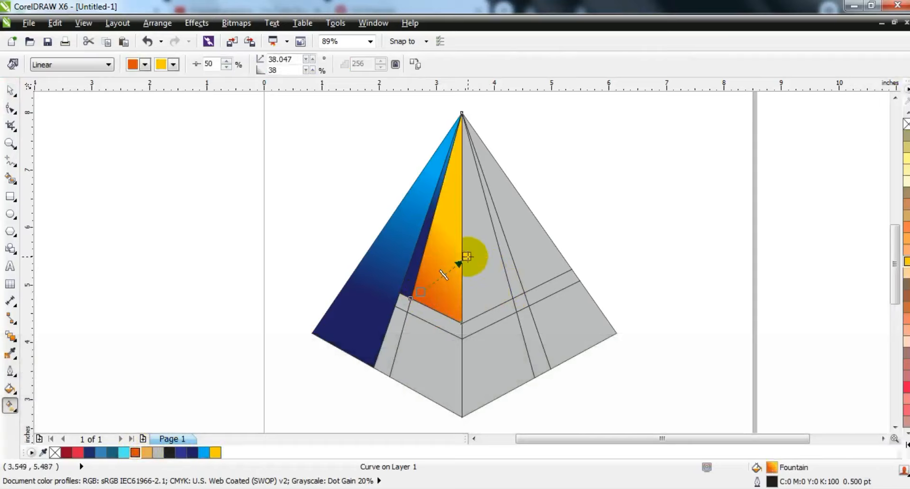
- Fill the right central facet with a vertical linear gradient from orange R220 G81 B12 at the top to golden yellow at the bottom
click(479, 260)
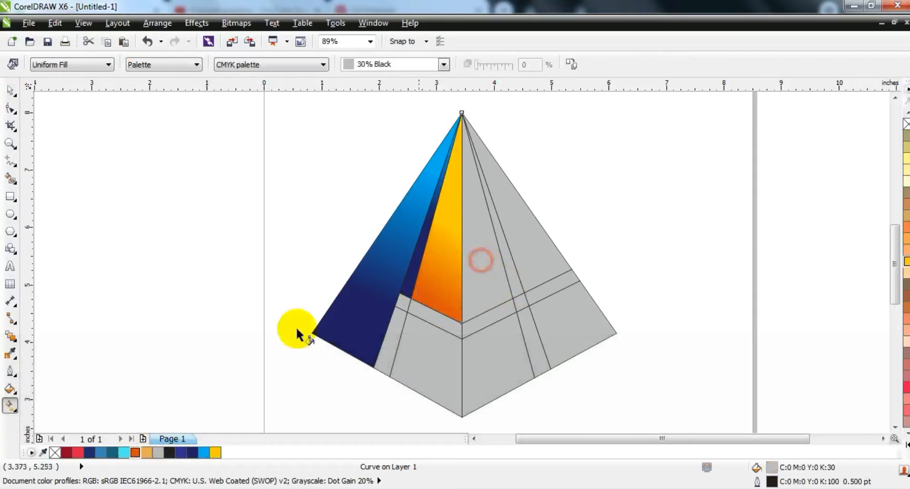
click(135, 455)
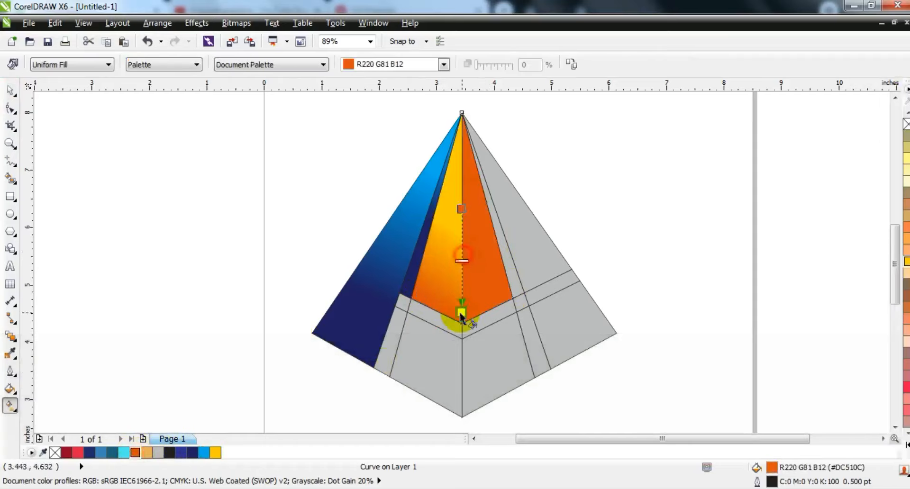
drag(461, 316, 460, 317)
click(231, 443)
drag(217, 455, 461, 313)
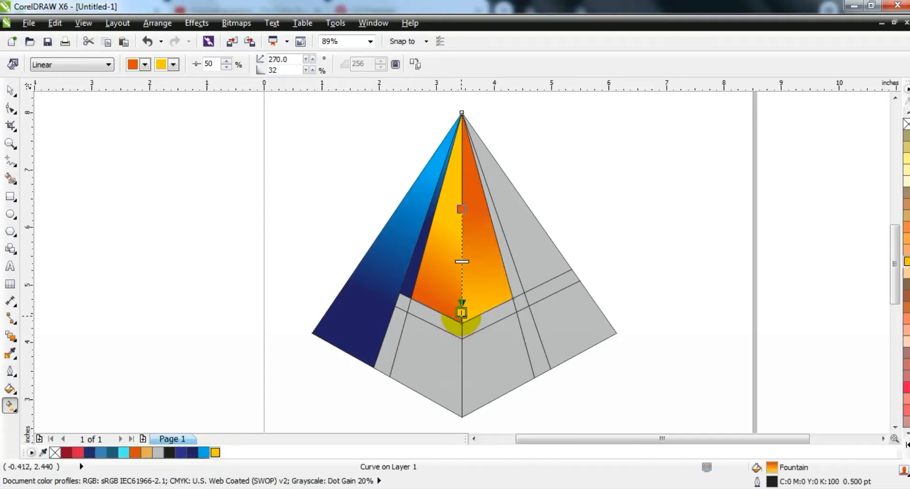
click(9, 91)
click(132, 183)
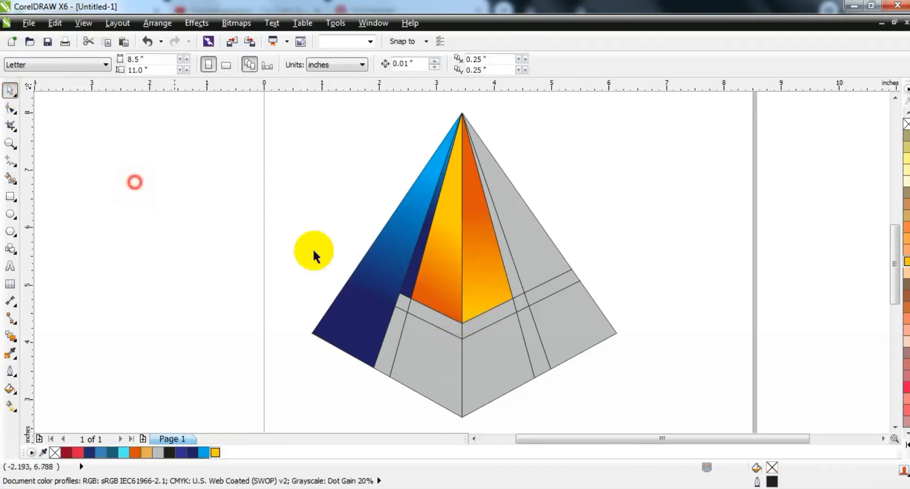
- Fill the upper outer right facet with a linear gradient from dark red R150 G2 B36 near the apex to bright red below
click(537, 248)
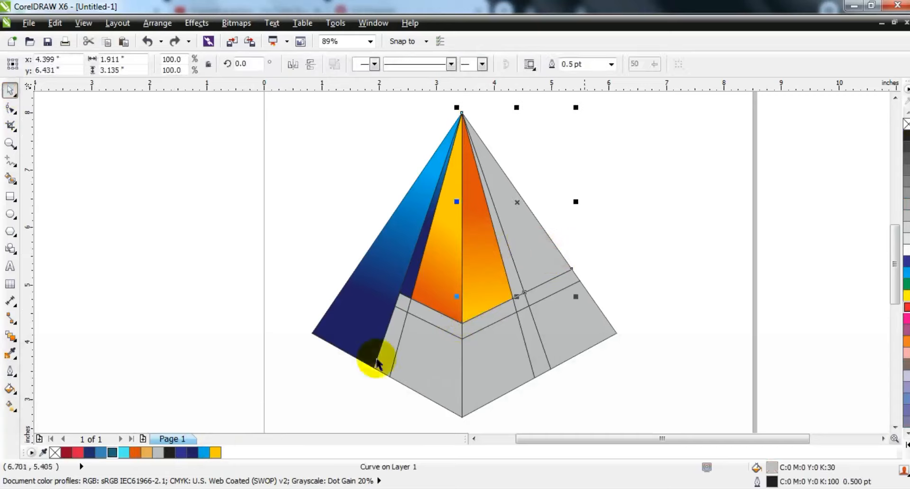
click(66, 453)
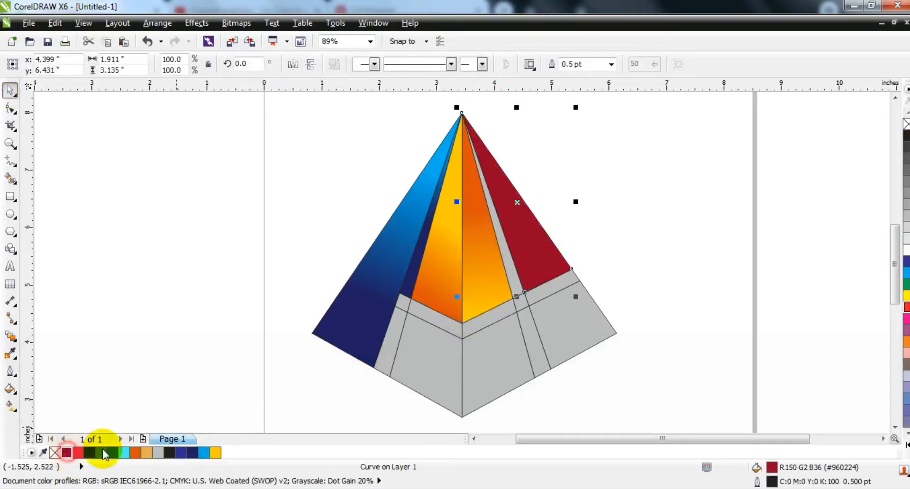
click(12, 406)
drag(490, 168, 513, 249)
drag(906, 313, 513, 249)
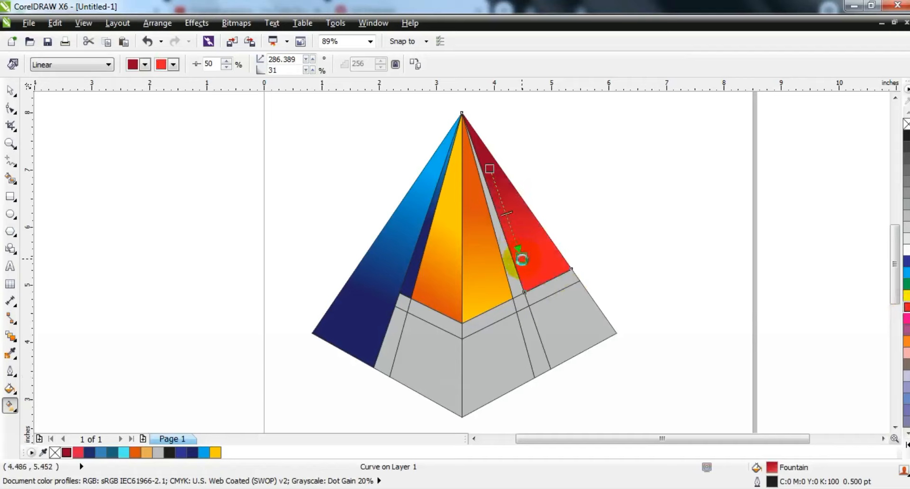
- Fill the narrow strip between the right orange facet and the red facet with solid dark red R150 G2 B36
click(510, 290)
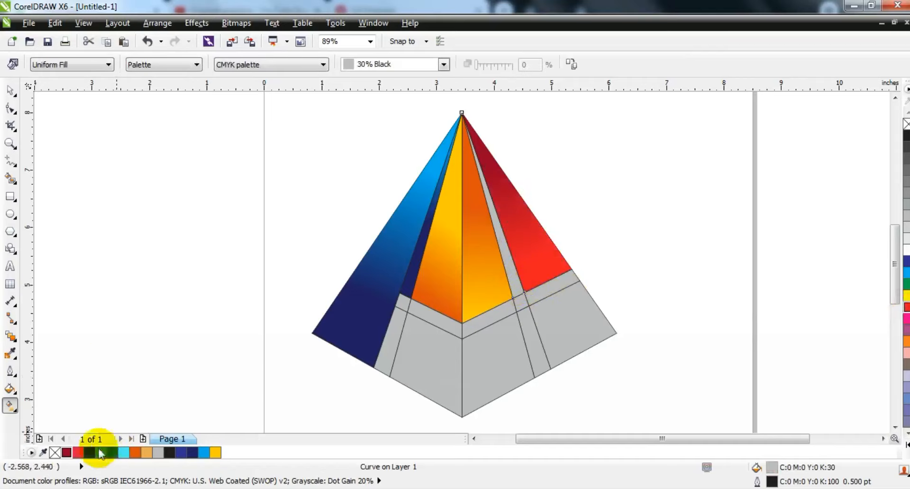
click(68, 453)
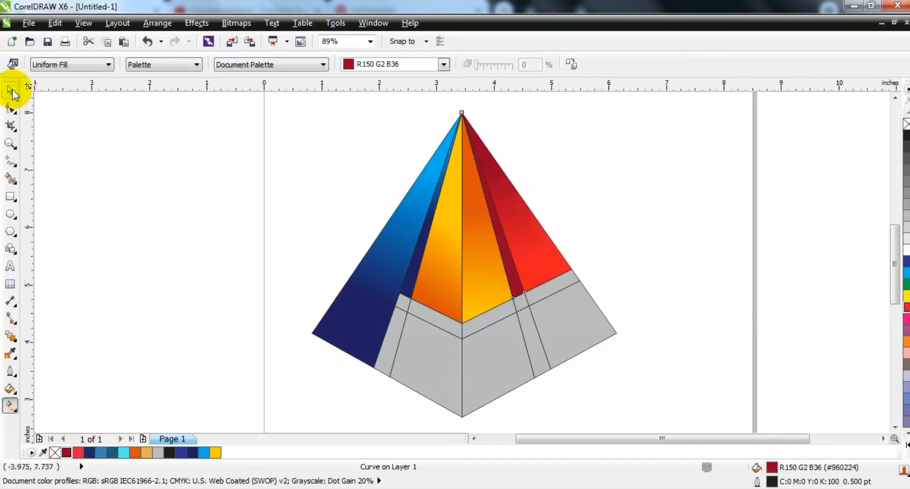
click(10, 89)
click(711, 324)
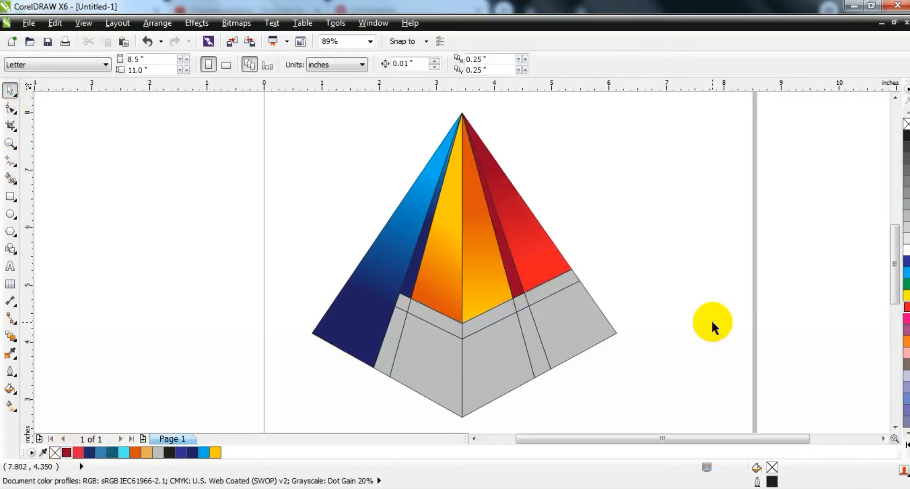
- Weld the grey band piece below the red facet into that facet so it takes the red gradient
click(537, 302)
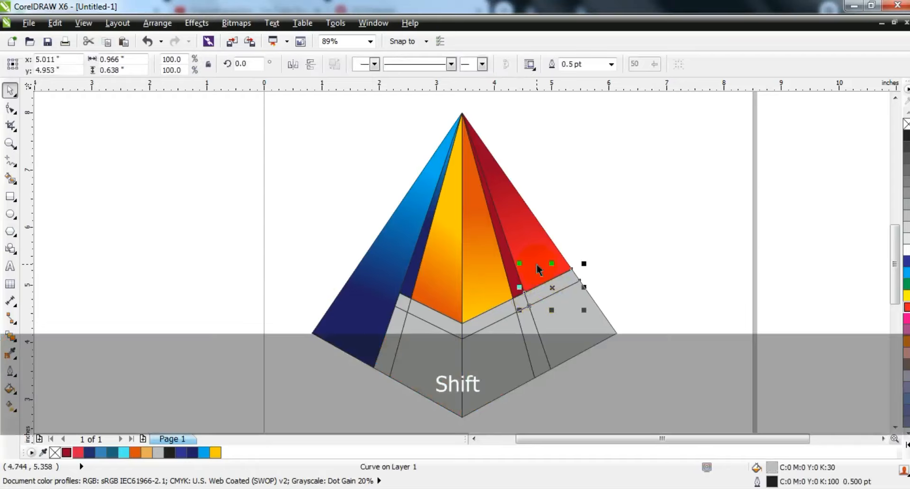
shift+click(540, 246)
click(421, 68)
click(660, 244)
- Weld the three grey pieces below the band on the kite's right half into one facet
click(486, 367)
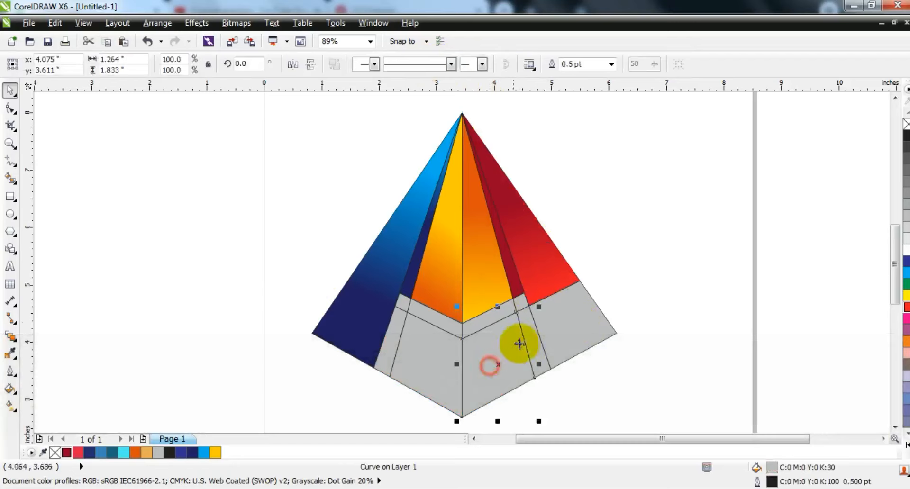
shift+click(532, 341)
shift+click(589, 305)
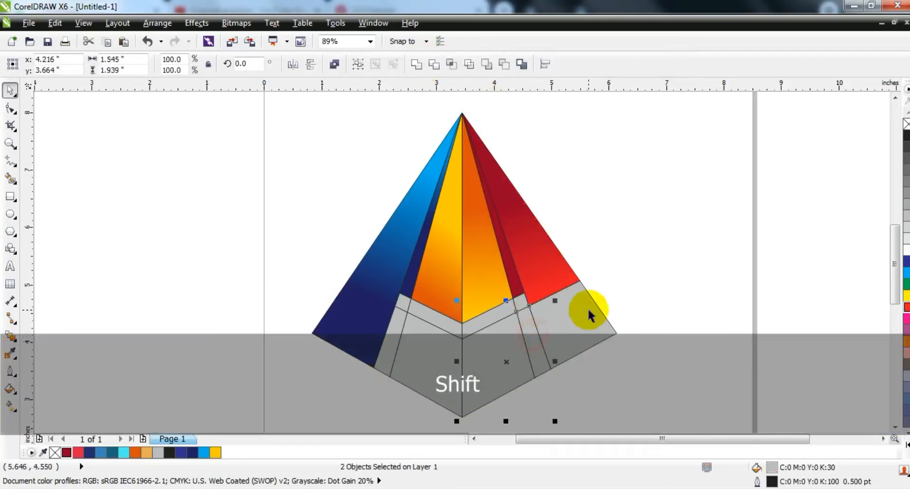
click(417, 65)
- Give the lower right facet a linear gradient from dark teal at the centre line to bright cyan toward the outer corner
click(101, 456)
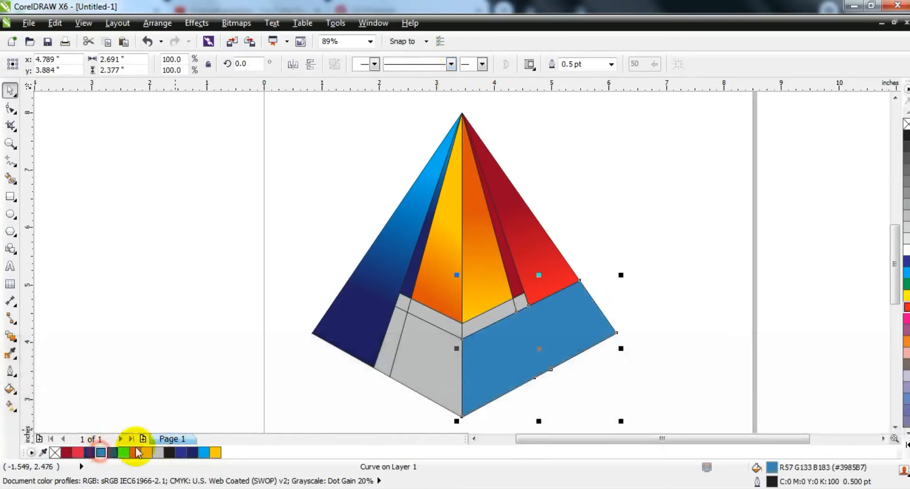
click(10, 405)
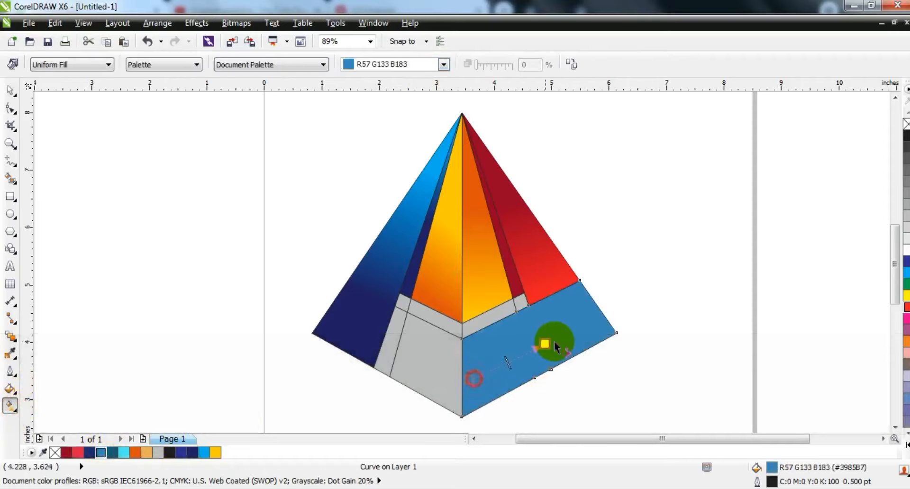
drag(554, 342, 553, 341)
drag(465, 397, 468, 382)
drag(125, 452, 556, 342)
drag(468, 380, 483, 358)
drag(560, 338, 581, 325)
click(9, 90)
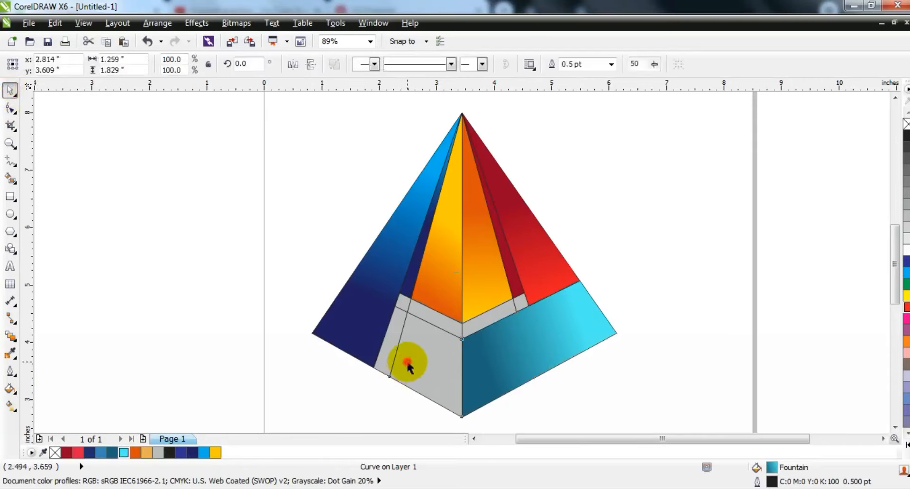
- Weld the two grey pieces below the band on the kite's left half into one facet
click(405, 360)
shift+click(393, 338)
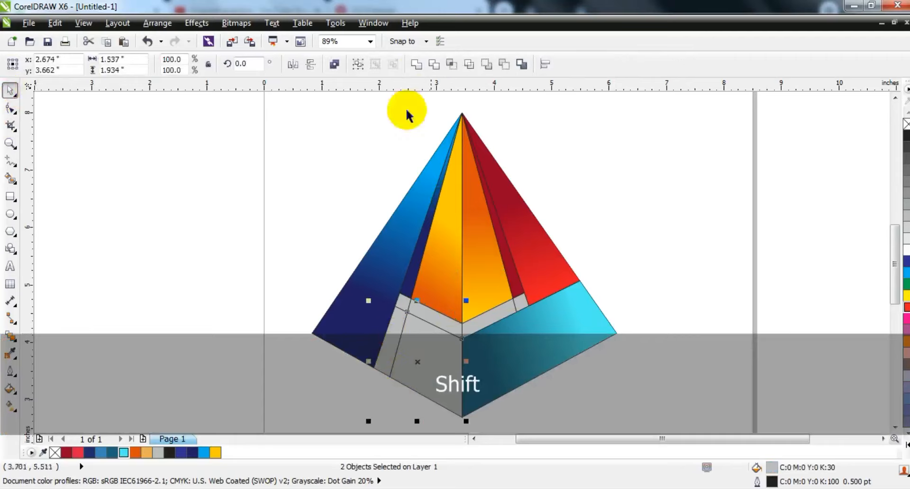
click(412, 64)
- Give the lower left facet a linear gradient from dark teal R28 G98 B123 at its upper left to bright cyan at its lower right
click(112, 457)
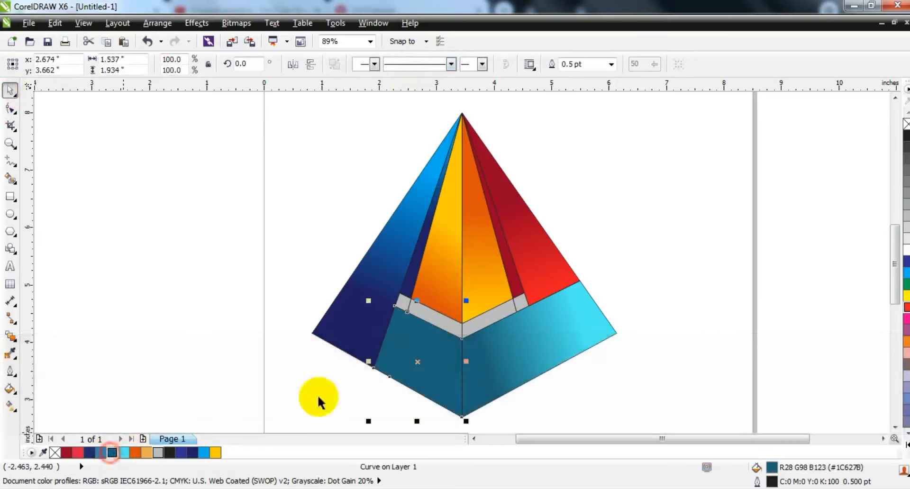
key(g)
drag(389, 320, 454, 376)
drag(124, 451, 439, 377)
drag(389, 320, 402, 329)
drag(439, 377, 440, 374)
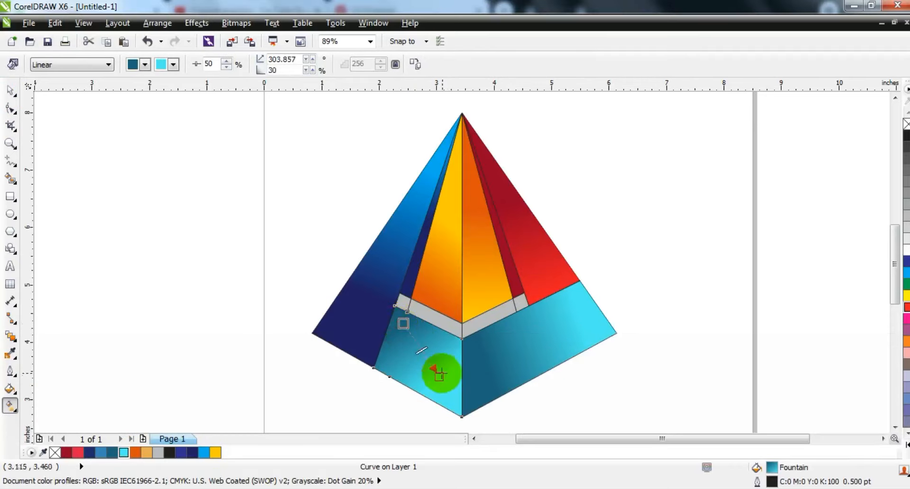
click(10, 90)
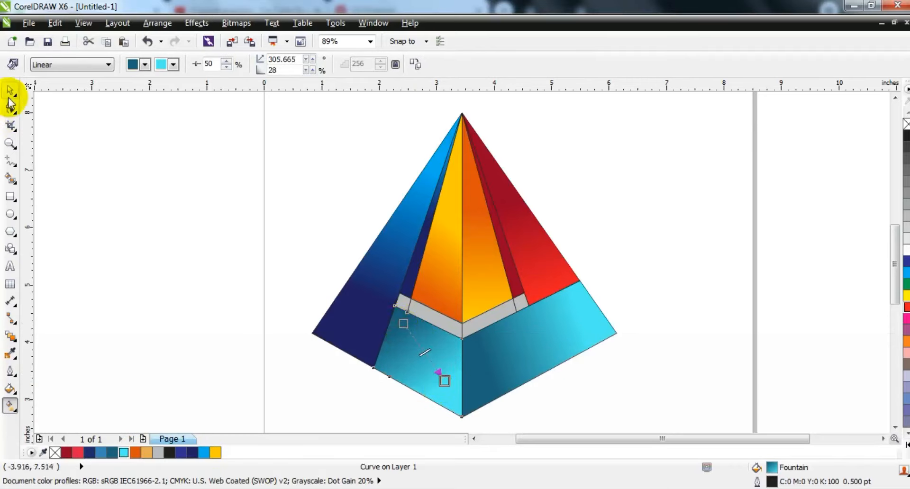
click(213, 325)
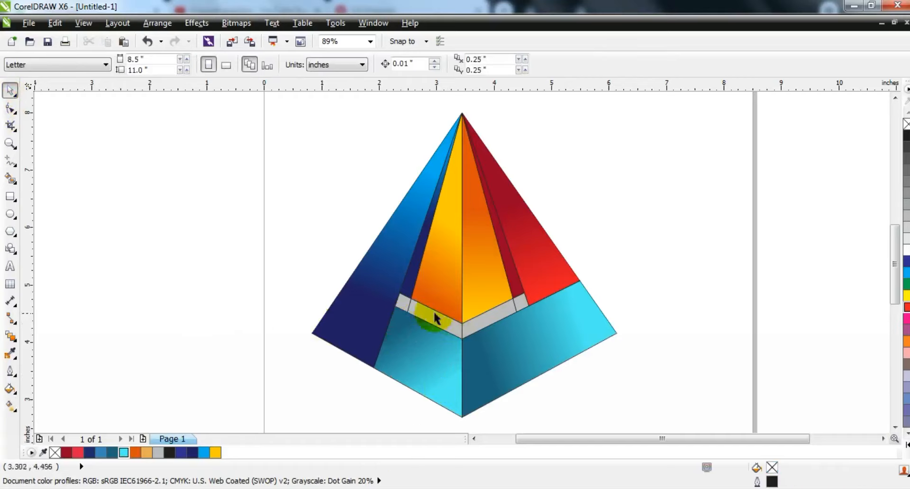
click(406, 307)
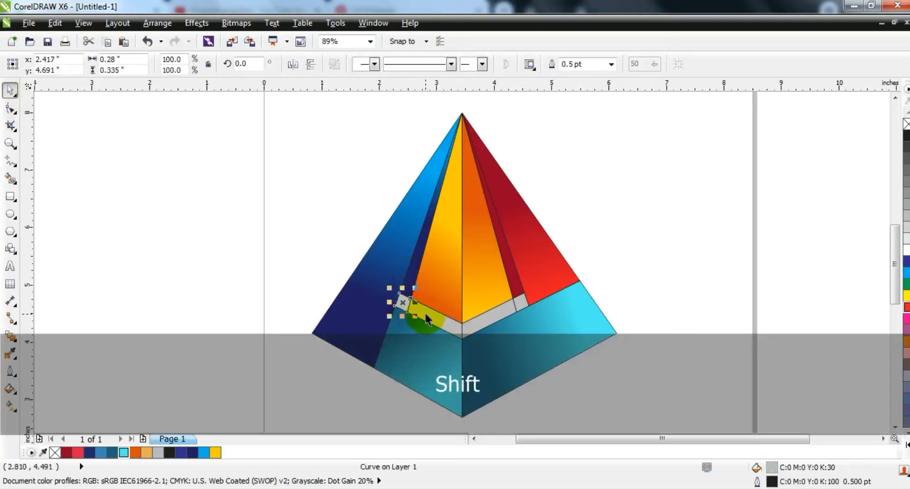
shift+click(469, 321)
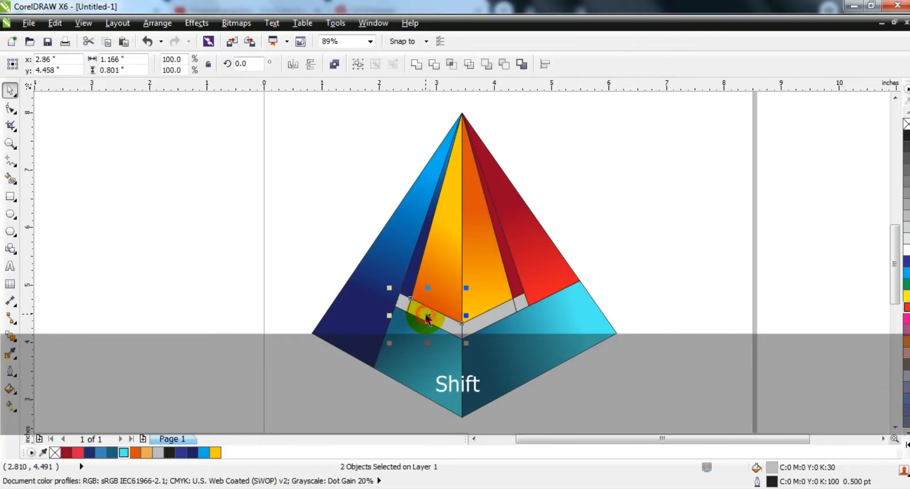
shift+click(525, 308)
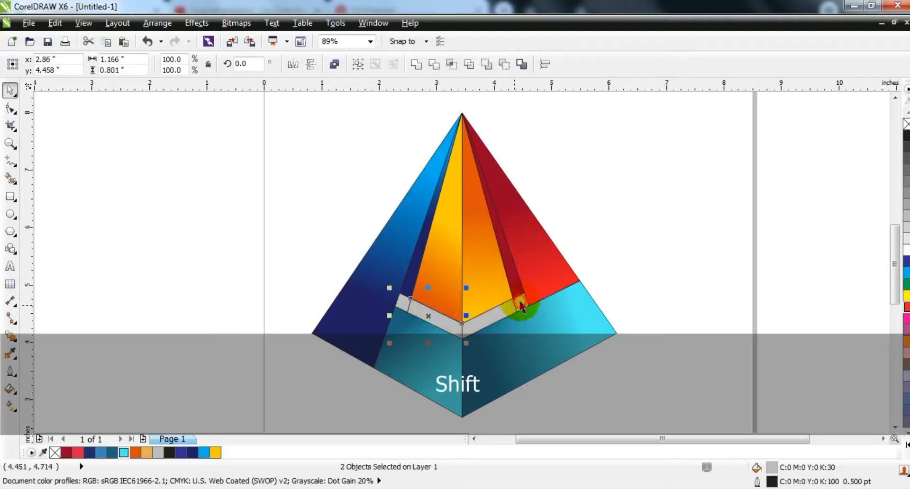
click(716, 322)
- Weld the two grey pieces of the band's left half into one shape
click(519, 303)
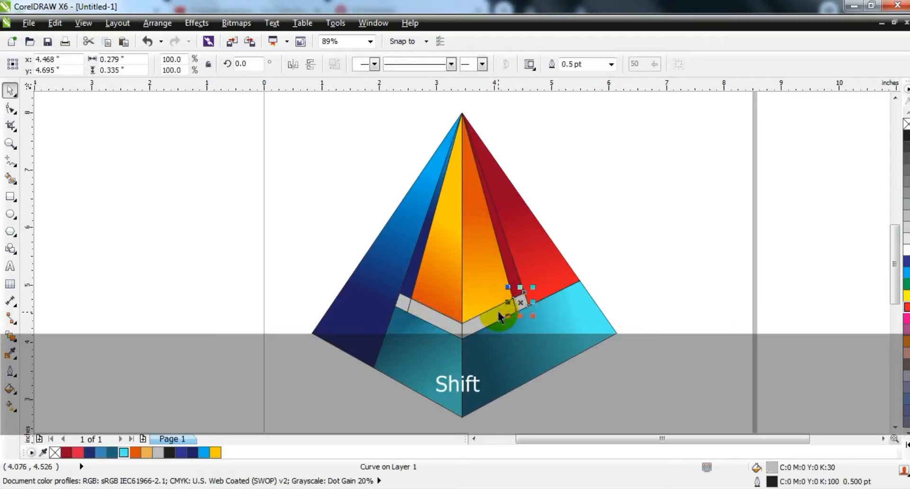
shift+click(498, 313)
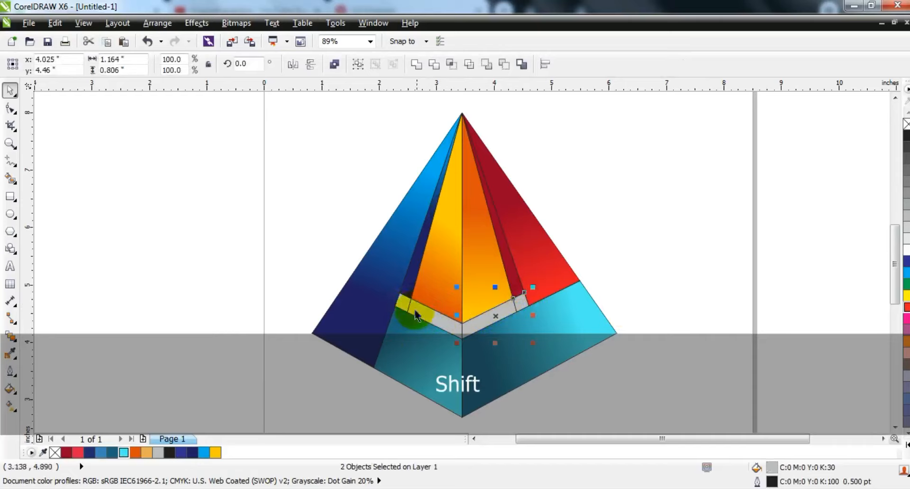
click(270, 300)
click(402, 303)
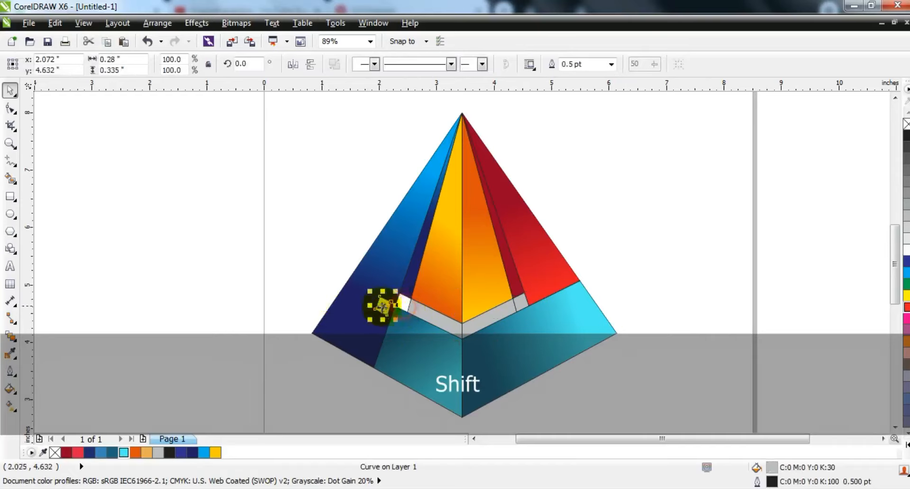
shift+click(436, 322)
click(416, 66)
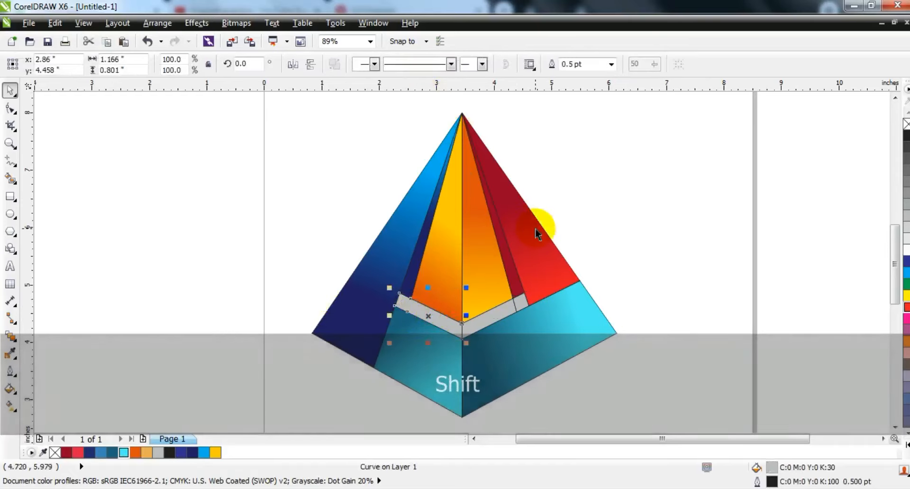
- Weld the grey pieces of the band's right half and join them with the left half into a single band
shift+click(518, 304)
shift+click(524, 301)
shift+click(490, 315)
click(420, 64)
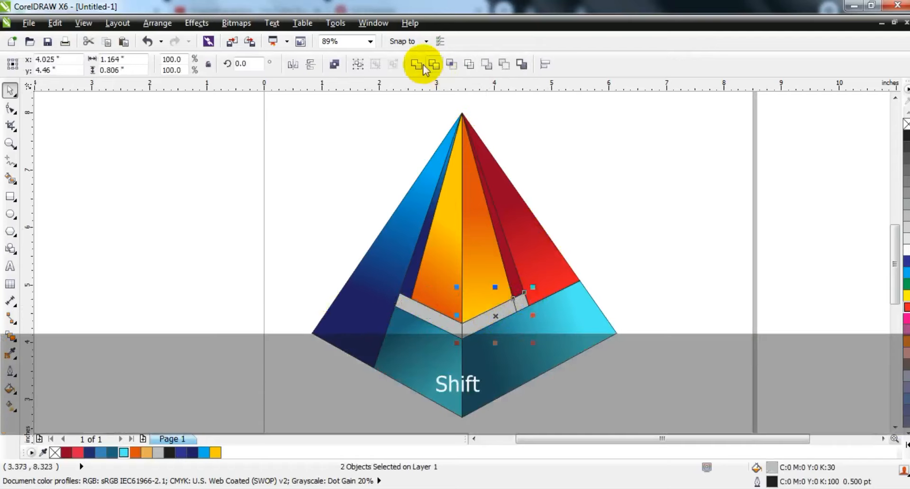
shift+click(440, 325)
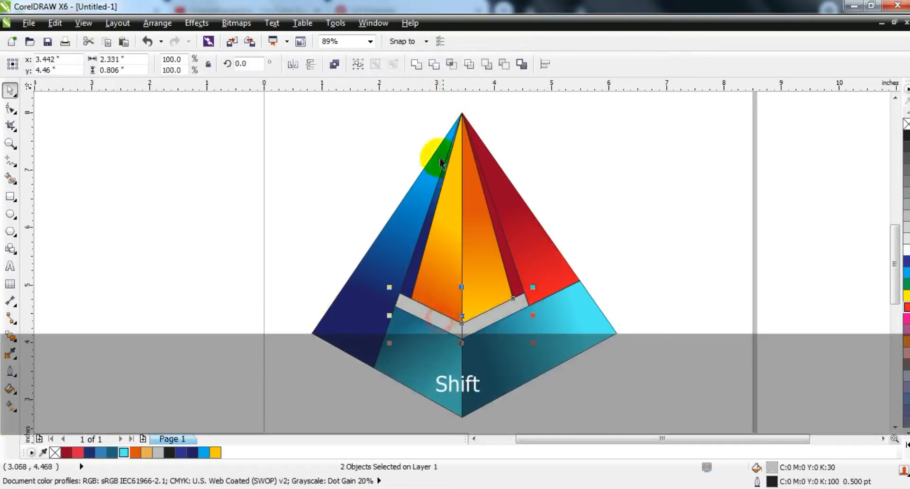
click(415, 64)
- Give the V-shaped band a linear gradient from dark teal R28 G98 B123 at its upper ends to bright cyan at its lower point
click(112, 452)
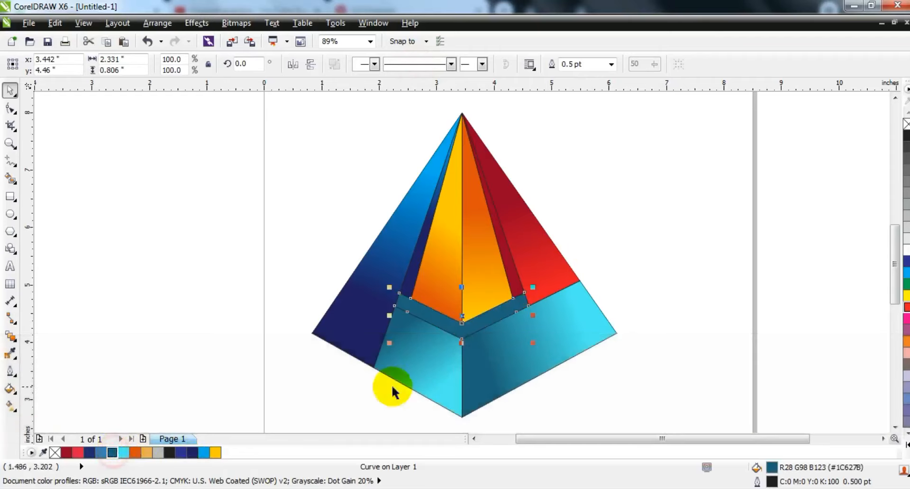
click(12, 407)
drag(456, 329, 459, 264)
drag(455, 326, 477, 337)
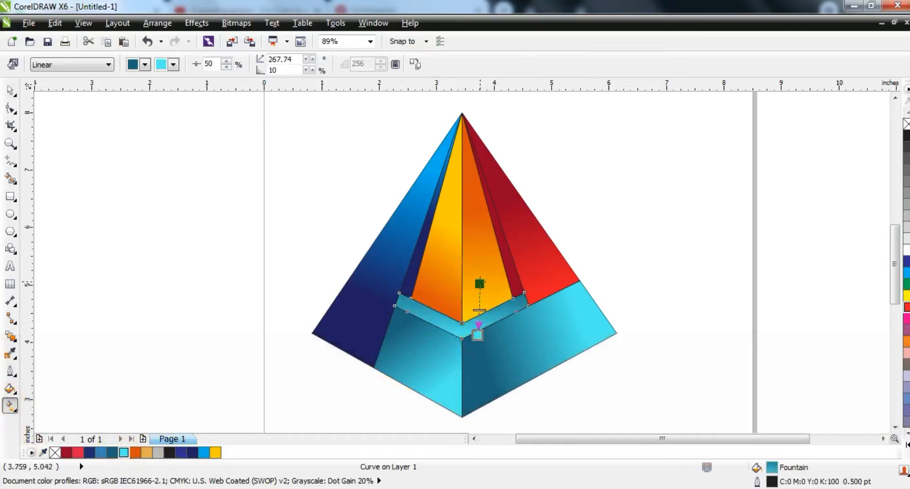
drag(480, 284, 478, 297)
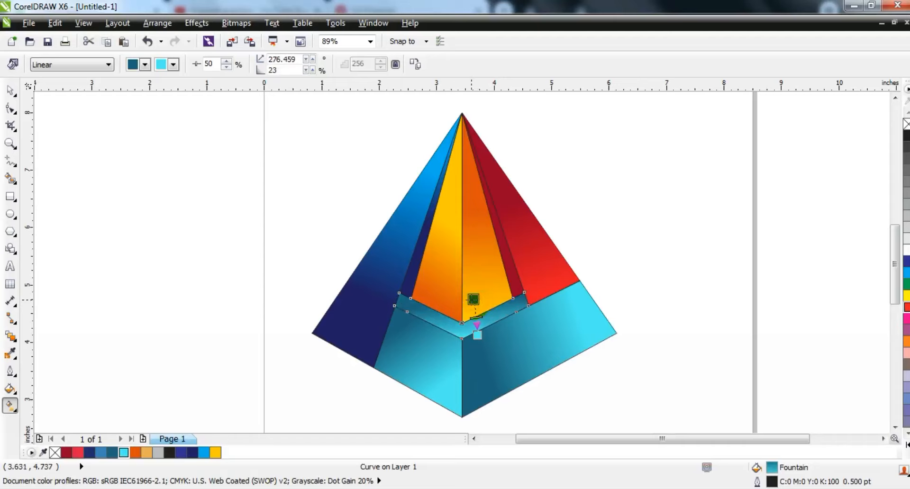
click(11, 90)
click(609, 195)
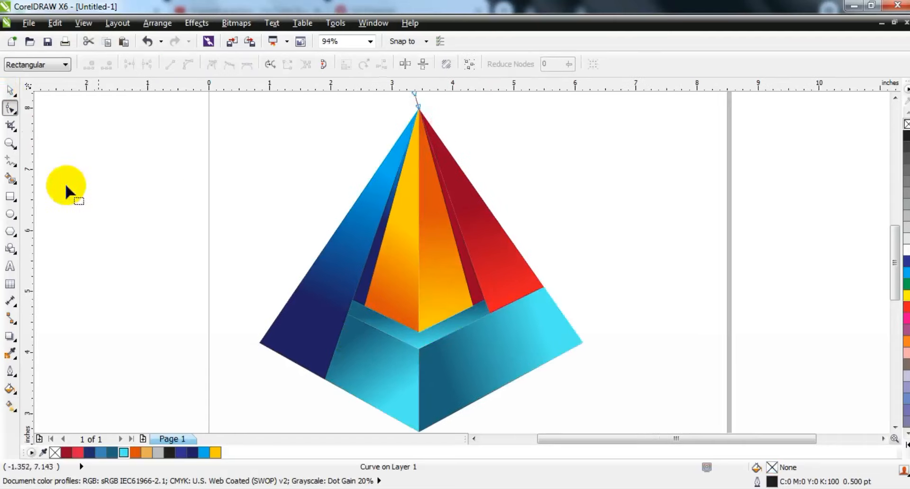
- Draw a guide line from the apex past the kite's lower left edge, close to the blue facet's inner edge, and smart-fill the sliver between them
click(10, 162)
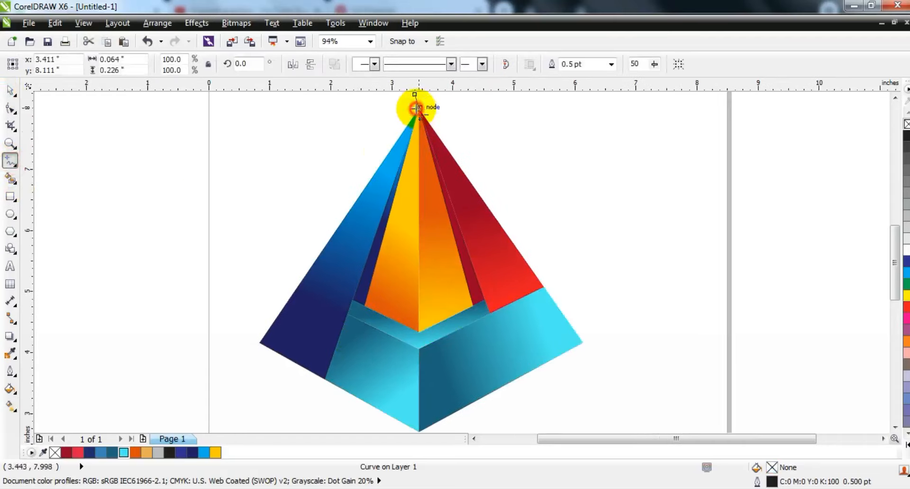
click(418, 108)
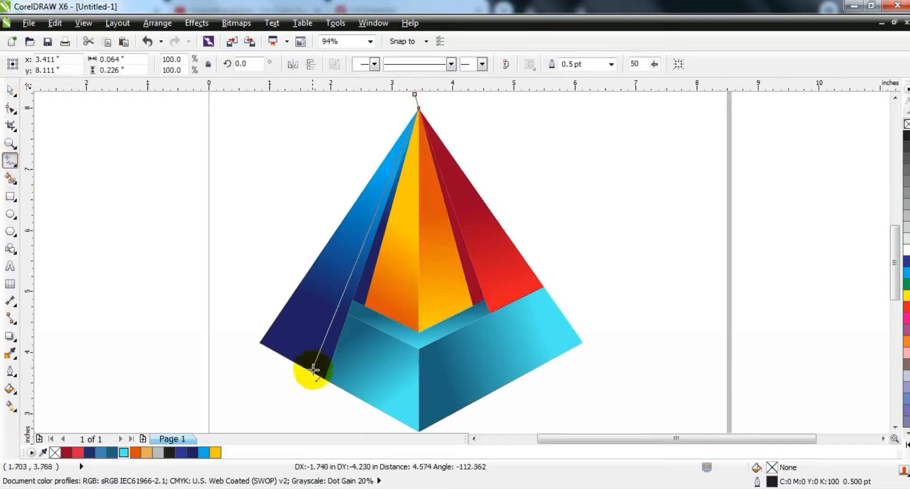
click(315, 394)
click(10, 178)
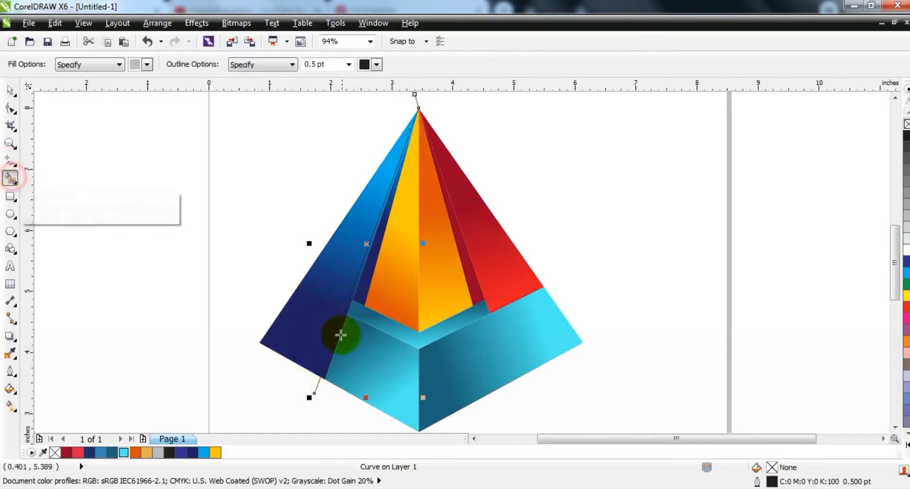
click(359, 273)
- Delete the guide line beside the blue facet, keeping the smart-filled grey sliver
click(11, 90)
click(286, 415)
click(315, 389)
key(Delete)
- Give the sliver beside the blue facet a linear gradient of navy C100 M96 Y16 K33 at both ends with light blue near the middle
click(325, 371)
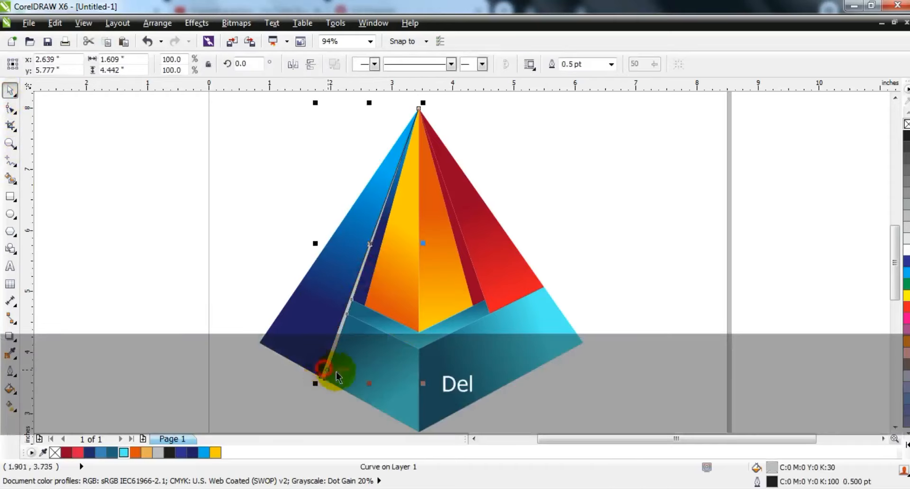
click(192, 453)
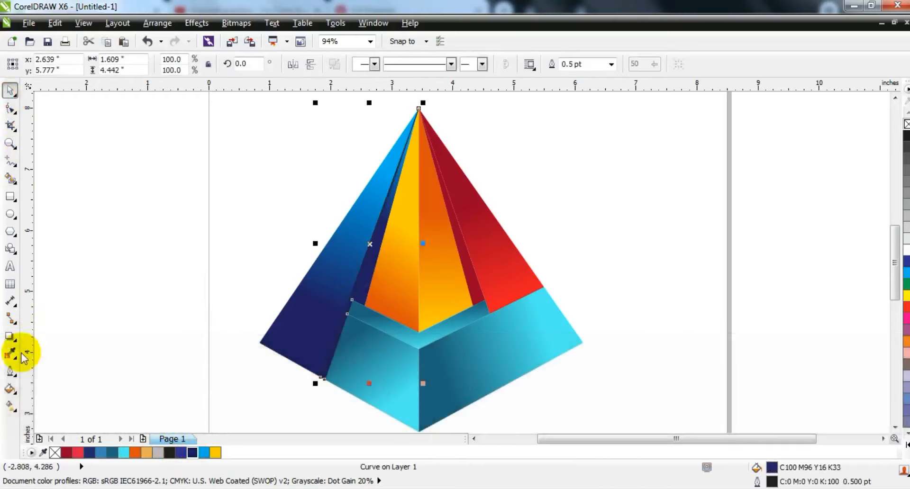
click(10, 406)
drag(376, 229, 346, 328)
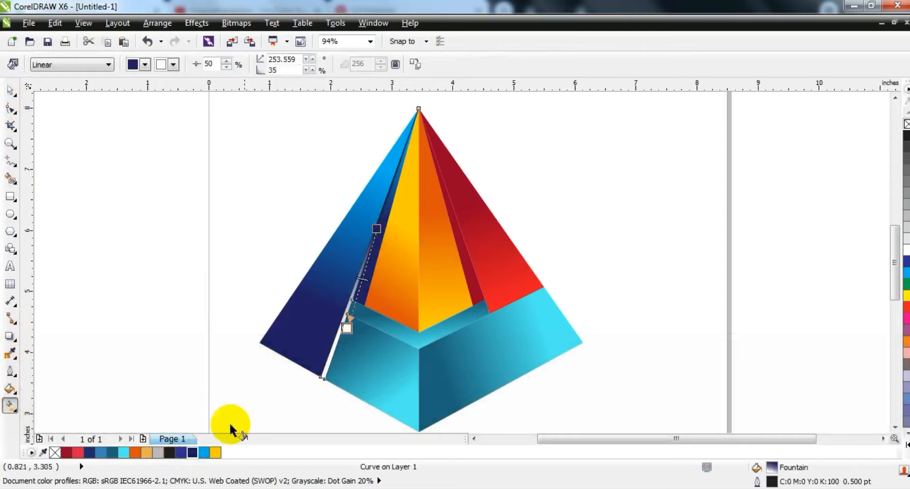
click(203, 452)
drag(363, 279, 364, 273)
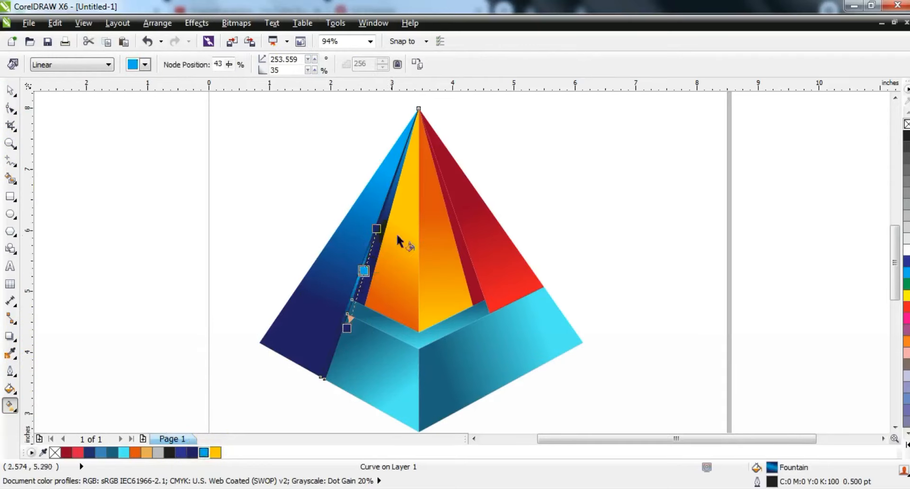
- Extend the left sliver's gradient up toward the apex and remove the sliver's outline
drag(376, 229, 393, 176)
click(348, 327)
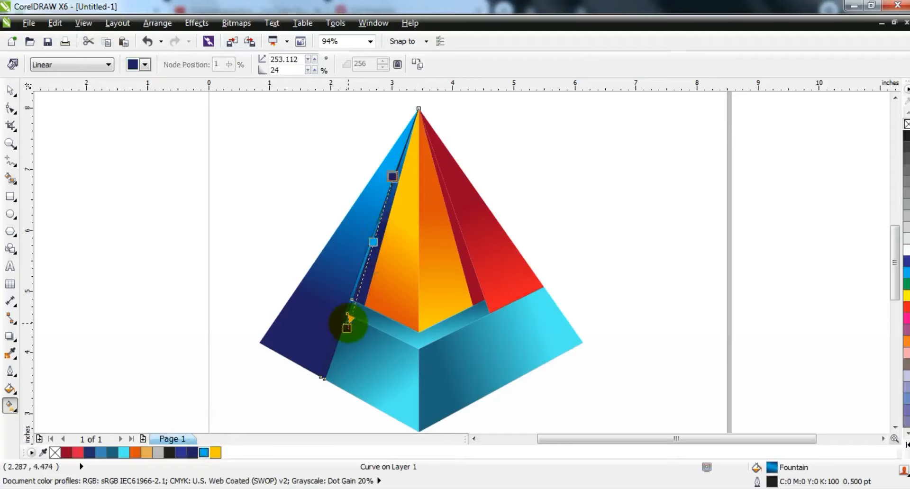
click(11, 90)
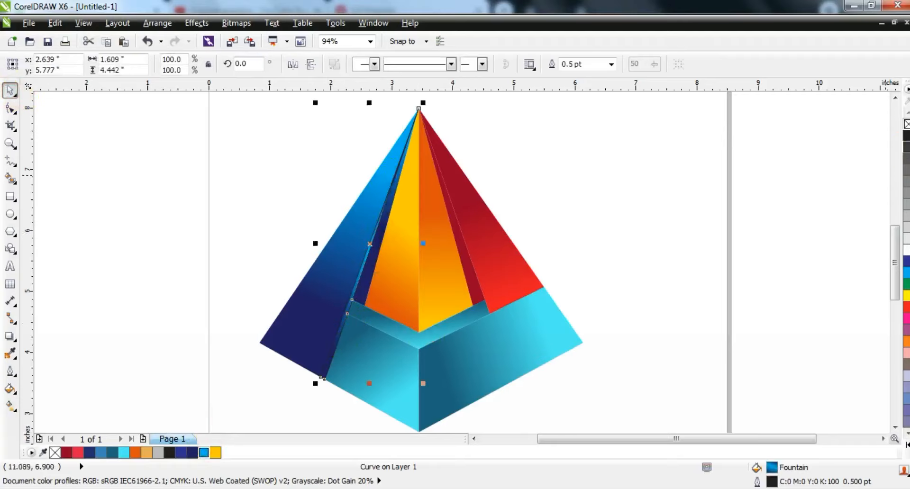
right_click(906, 125)
click(646, 257)
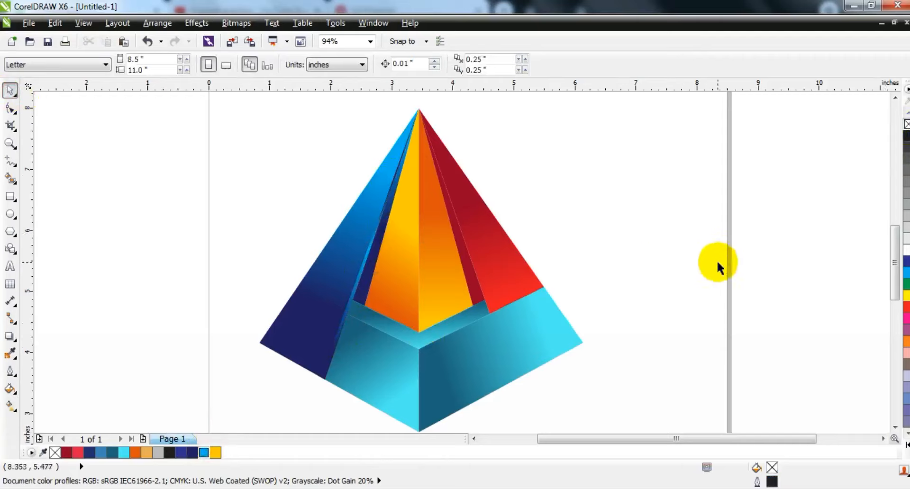
- Draw a guide line from the apex past the kite's lower right edge, close to the red facet's inner edge, and smart-fill the sliver between them
click(10, 162)
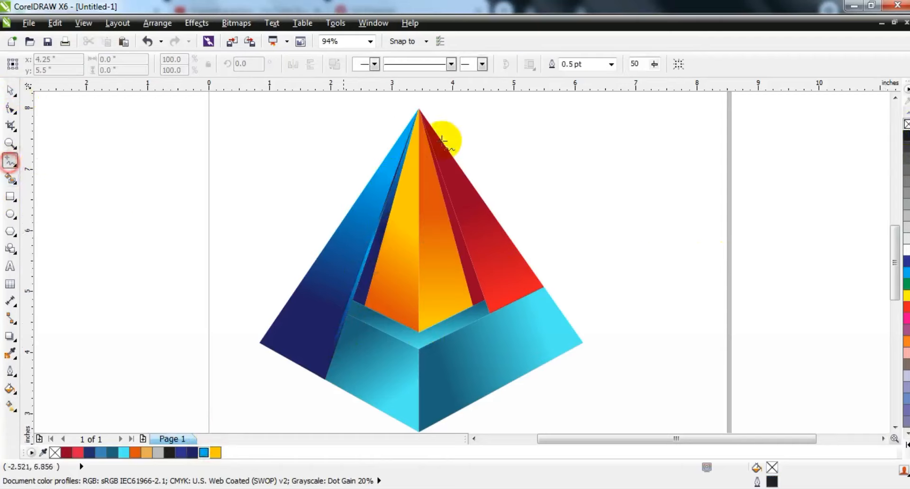
click(413, 99)
double_click(421, 110)
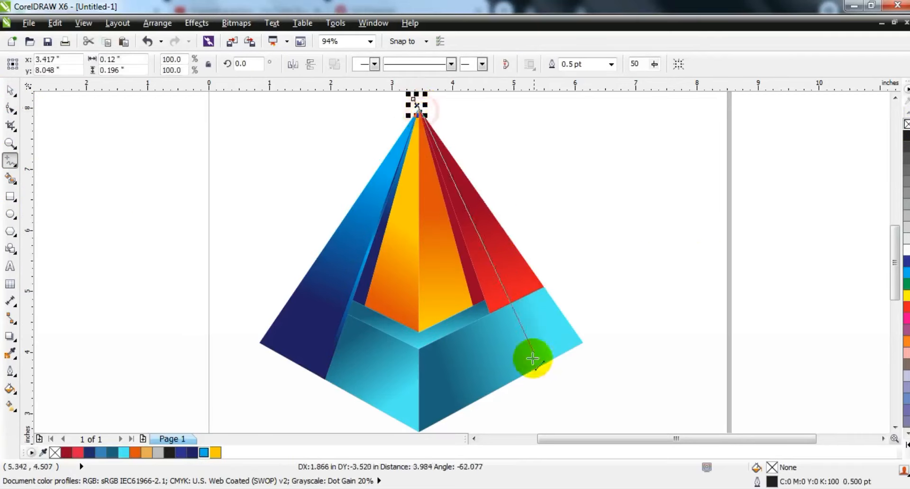
click(523, 398)
click(11, 178)
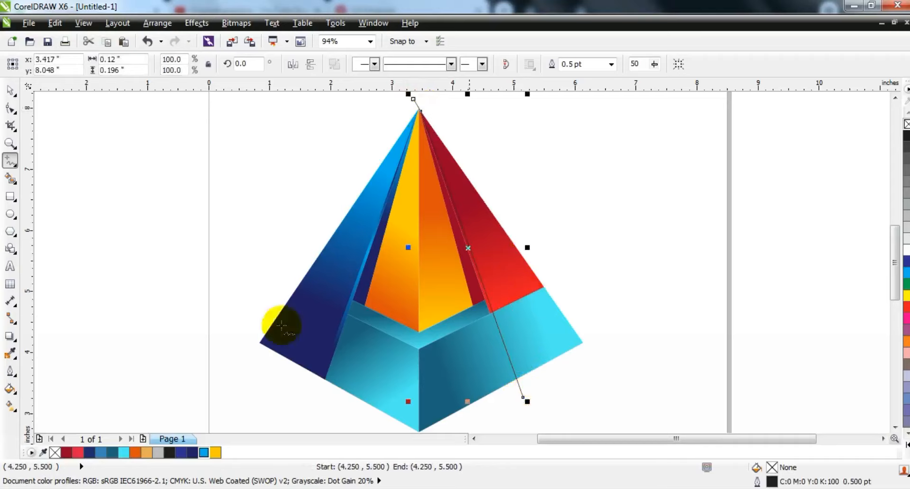
click(489, 304)
- Delete the guide line beside the red facet, keeping its smart-filled grey sliver
click(11, 90)
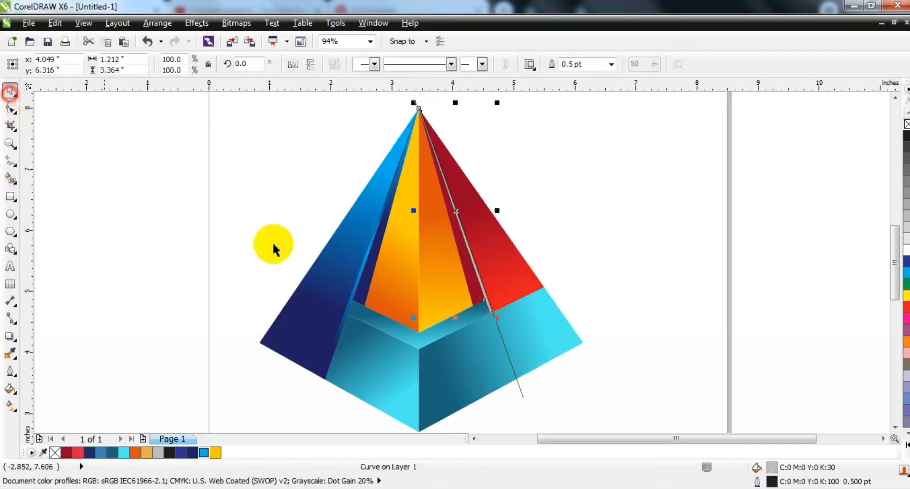
click(522, 389)
key(Delete)
- Give the sliver beside the red facet a linear gradient of dark red R150 G2 B36 at both ends with bright red in the middle, without outline
click(465, 336)
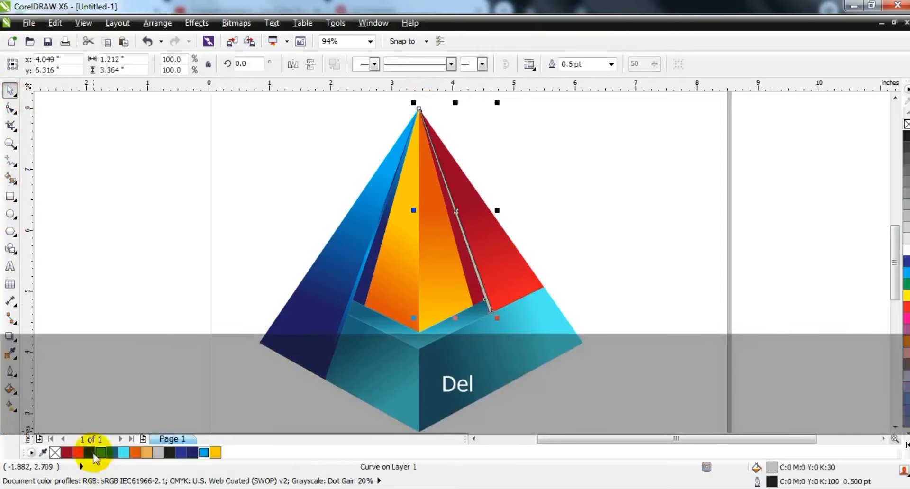
click(66, 452)
key(g)
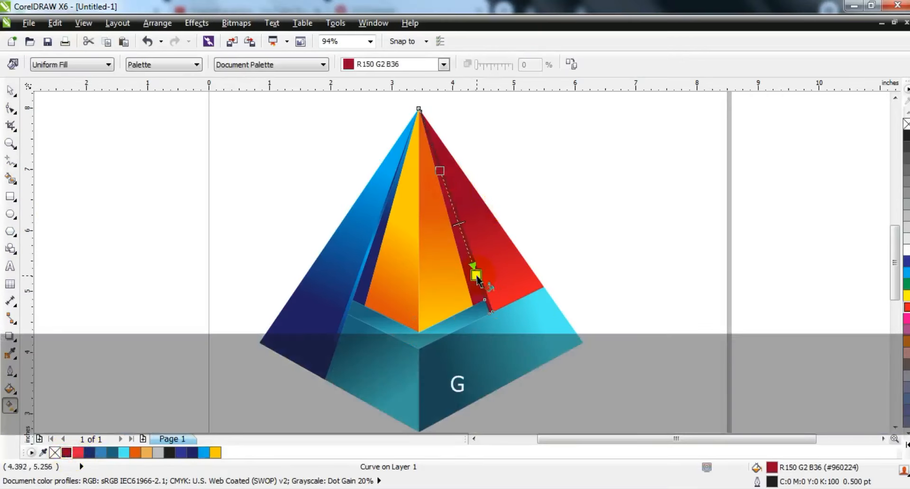
drag(440, 170, 476, 276)
drag(66, 452, 478, 278)
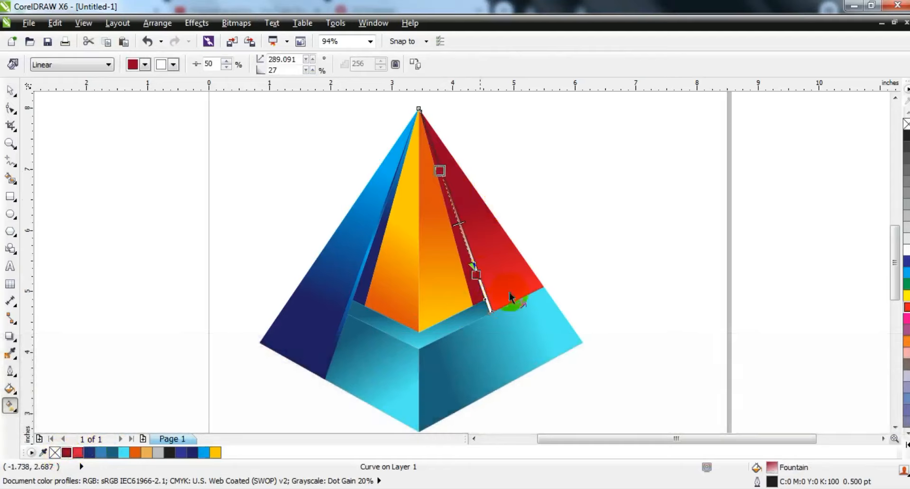
drag(906, 308, 457, 221)
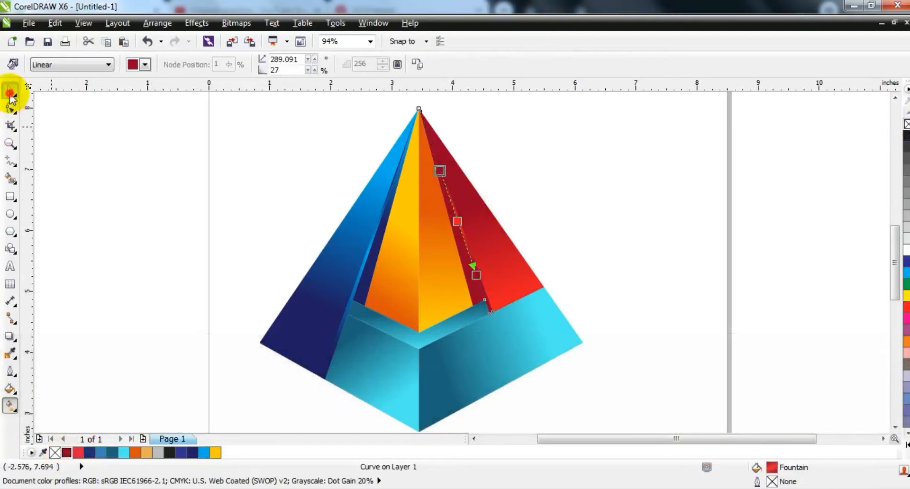
click(11, 92)
click(662, 269)
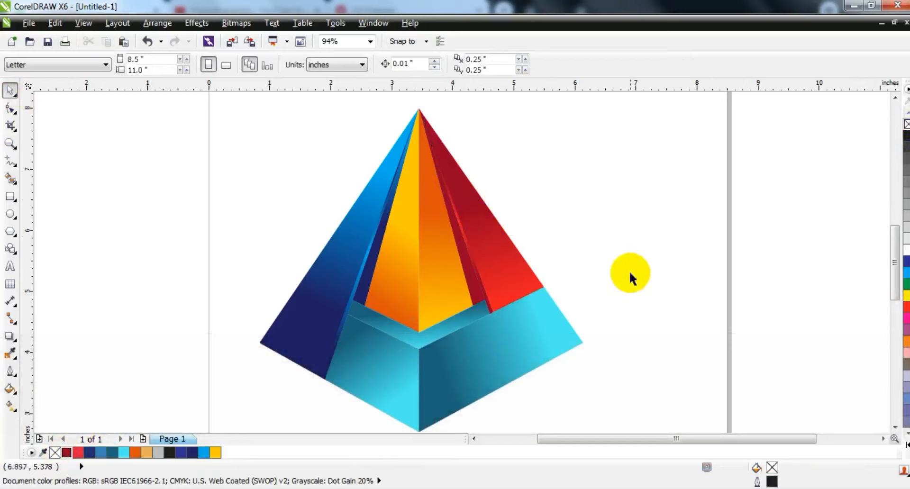
- Draw a nearly vertical guide line from the apex down past the orange facets' lower tip and smart-fill the thin sliver along the centre edge
click(10, 162)
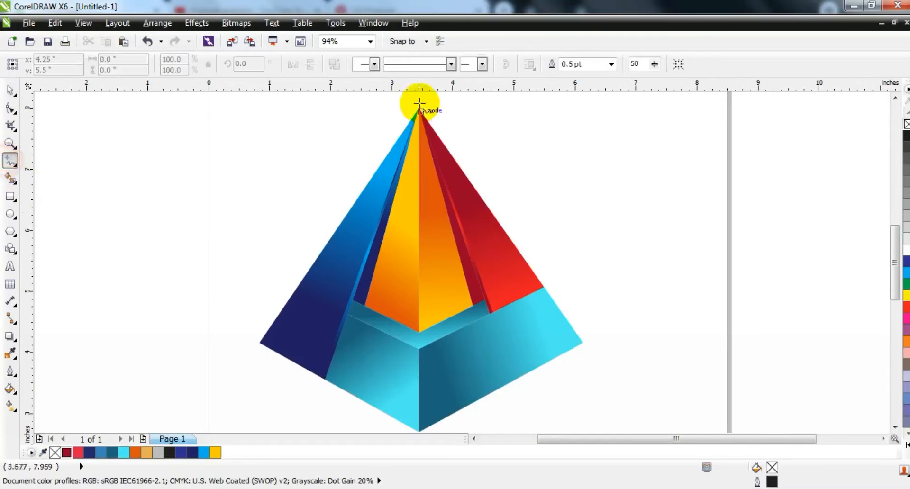
click(420, 100)
double_click(418, 109)
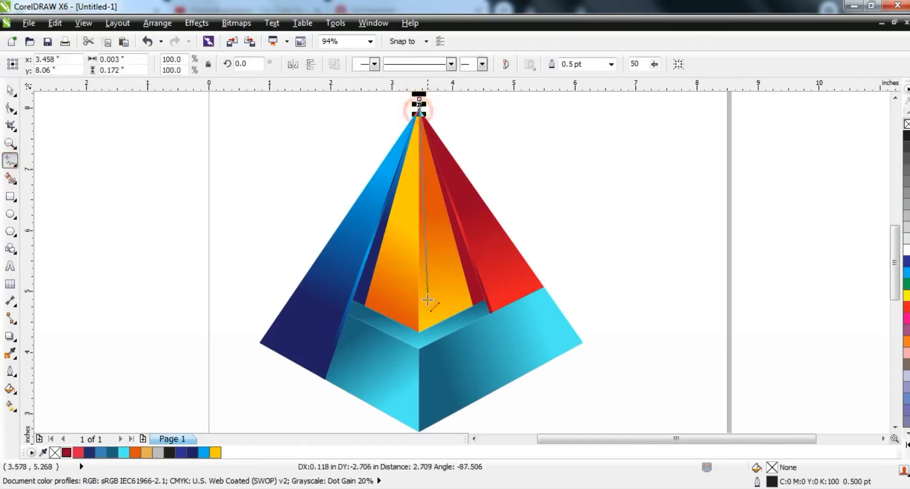
click(421, 346)
click(10, 178)
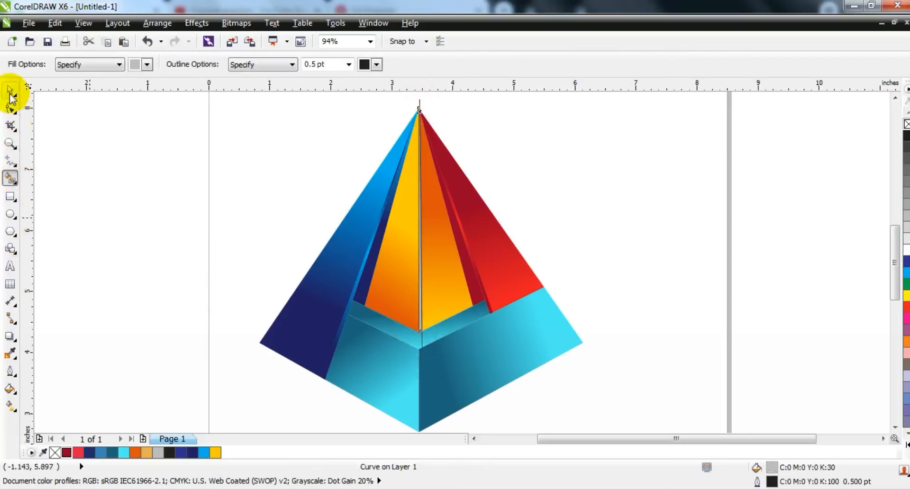
- Delete the central guide line and colour the centre sliver solid orange without an outline
click(9, 90)
key(Delete)
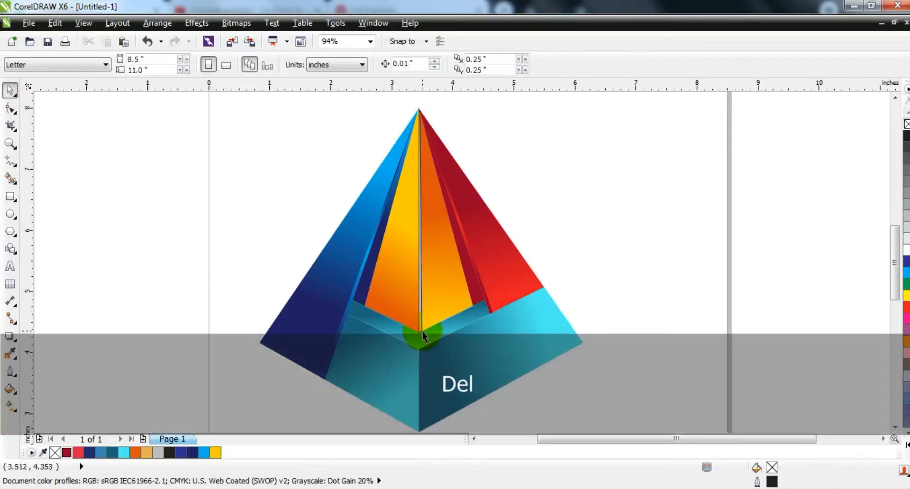
click(421, 329)
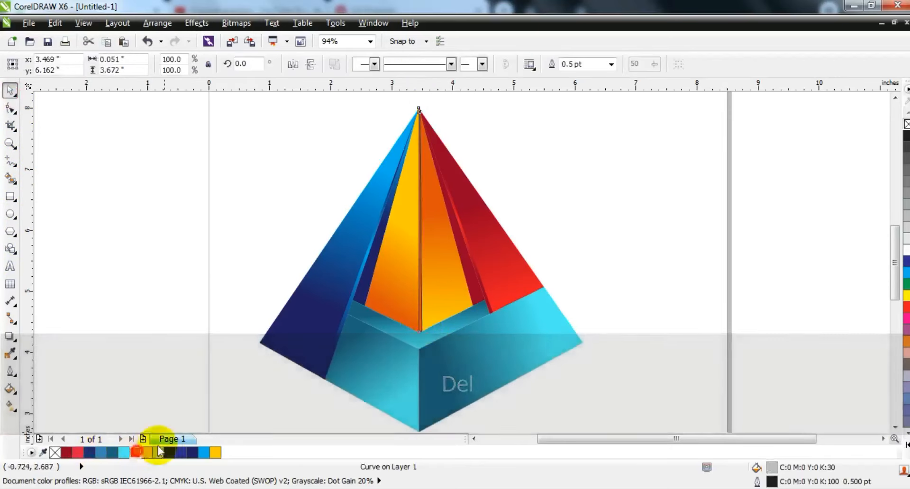
click(785, 173)
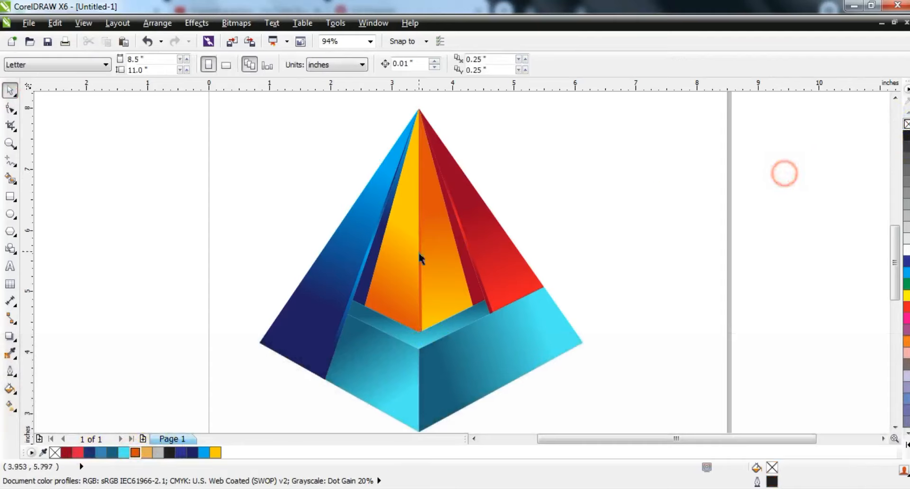
- Give the centre sliver a linear gradient of orange at both ends with yellow in the middle, running from near the apex past its lower tip
click(420, 278)
key(g)
drag(421, 307, 421, 307)
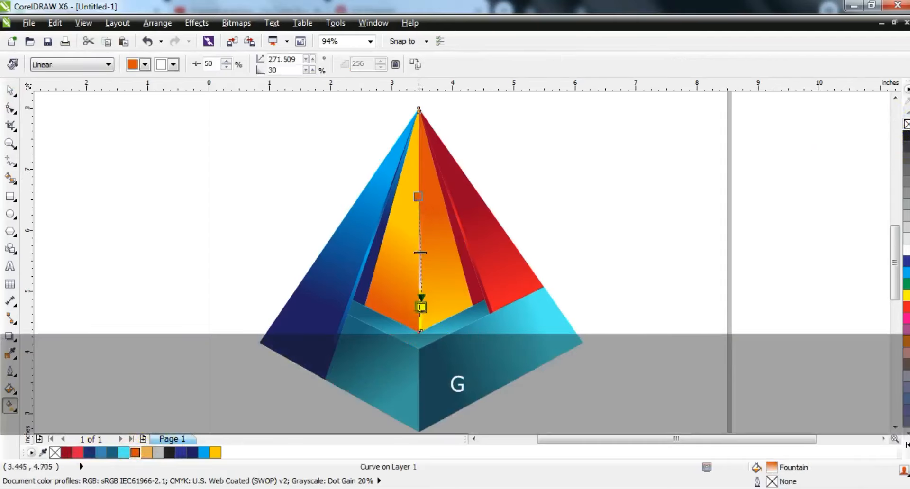
drag(135, 453, 421, 309)
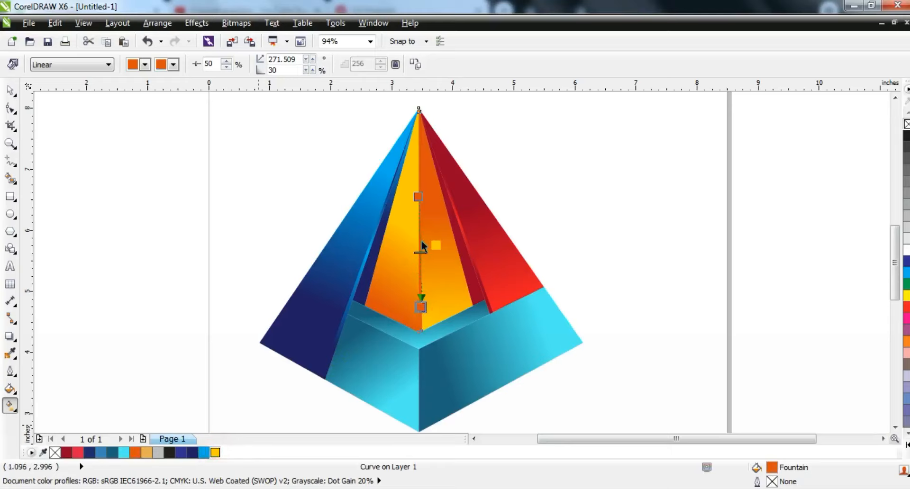
drag(421, 242, 419, 240)
drag(418, 196, 418, 139)
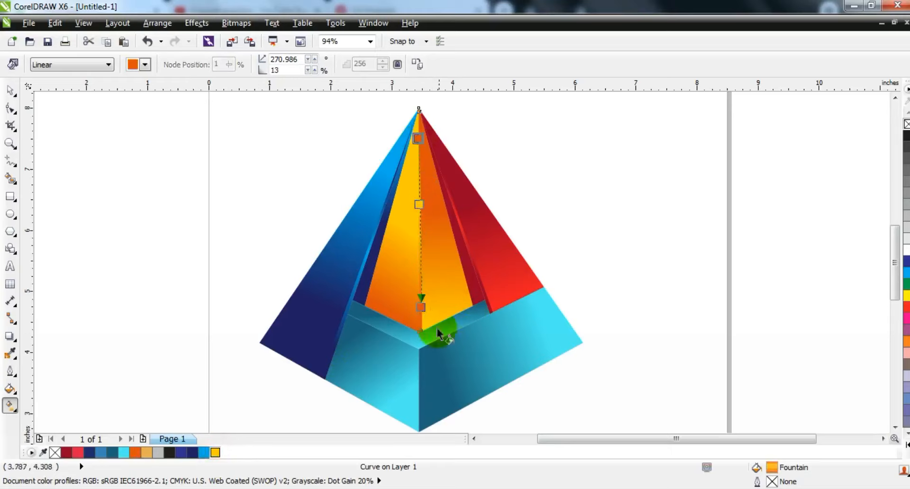
drag(422, 306, 425, 361)
click(10, 91)
click(143, 284)
- Draw a square about 6.74 in wide around the logo, fill it with 10% black and send it to the back
scroll(541, 268, down, 1)
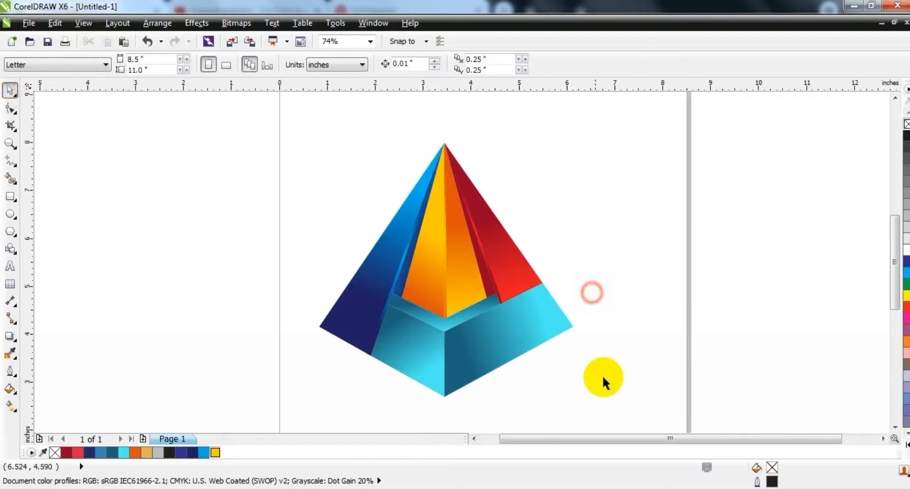
click(10, 196)
drag(283, 101, 604, 407)
click(902, 237)
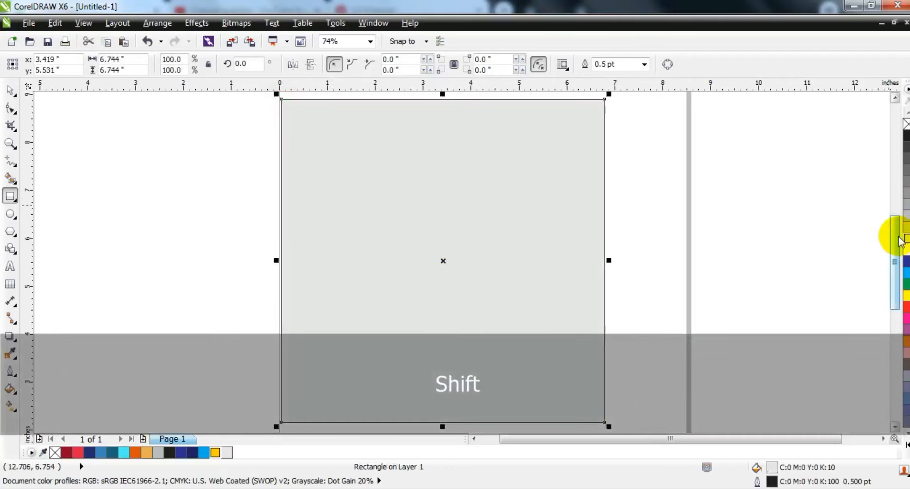
key(shift+Page_Down)
- Enlarge the background square to 130% and place it slightly lower behind the logo
key(F3)
click(10, 90)
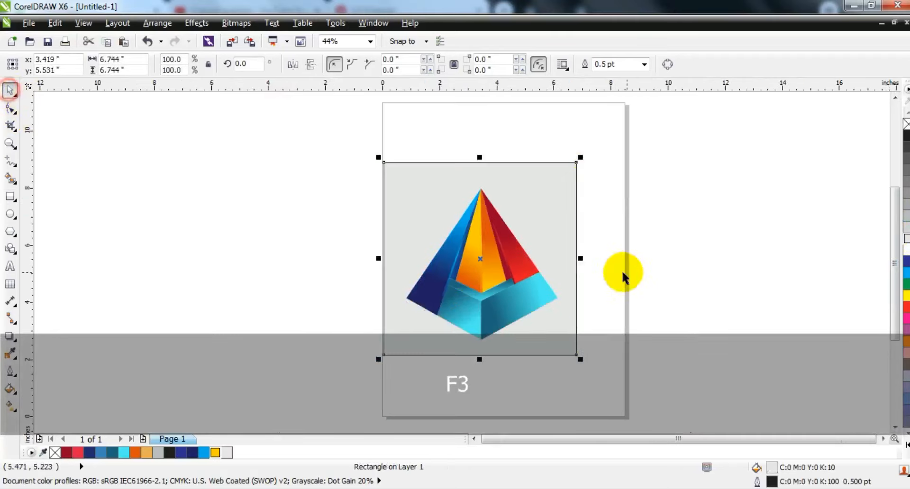
drag(580, 157, 593, 171)
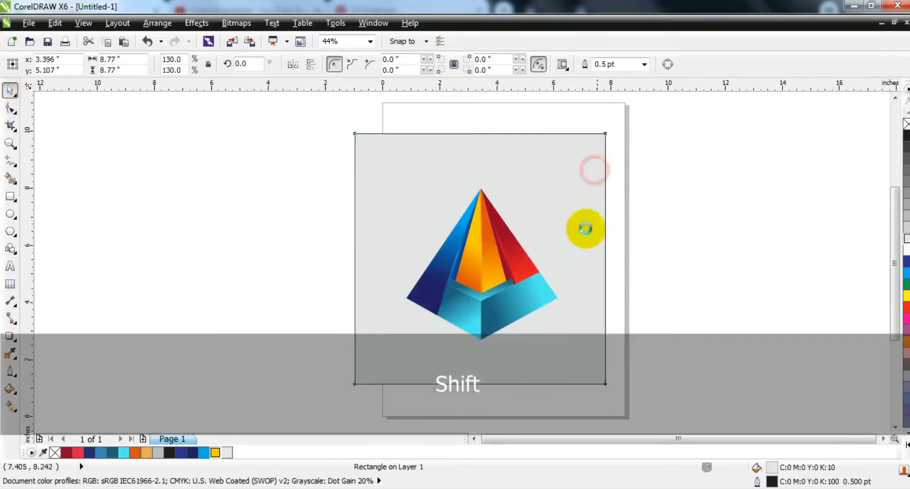
- Give the background square a radial gradient from a white centre behind the logo to light grey edges, with an added white intermediate colour
key(g)
drag(448, 207, 457, 289)
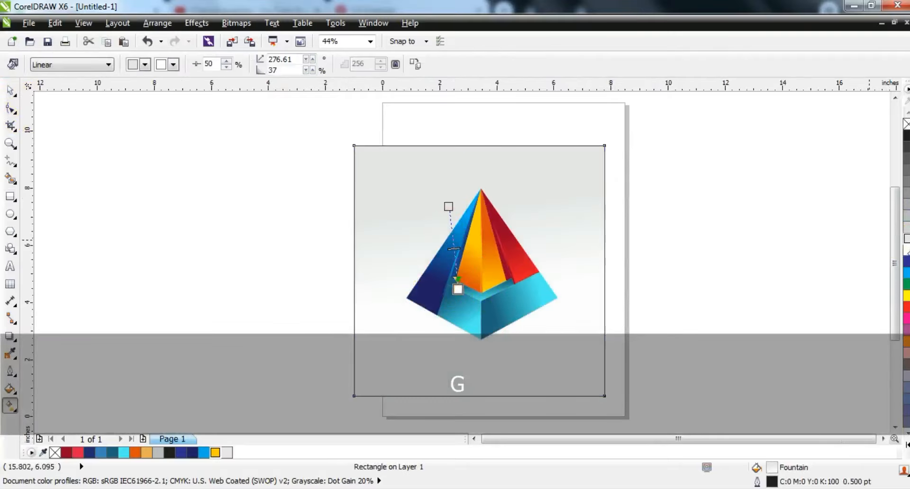
double_click(452, 237)
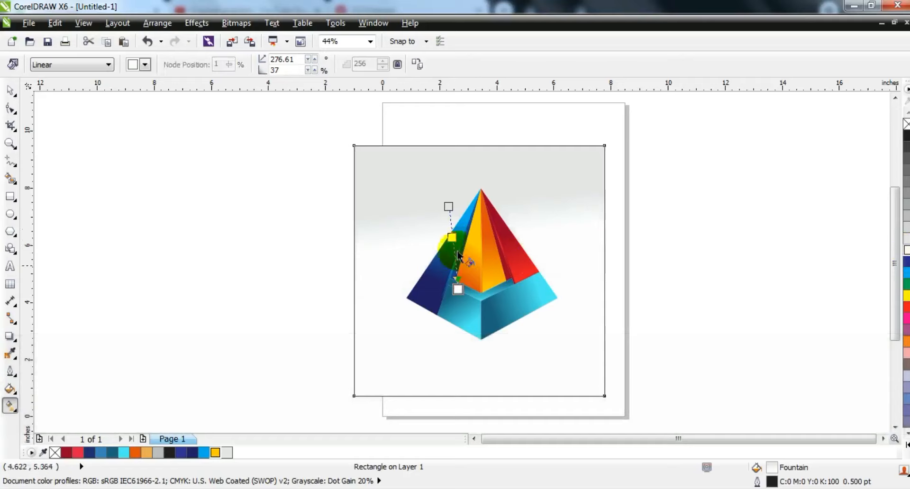
click(68, 65)
click(53, 99)
drag(483, 302, 487, 354)
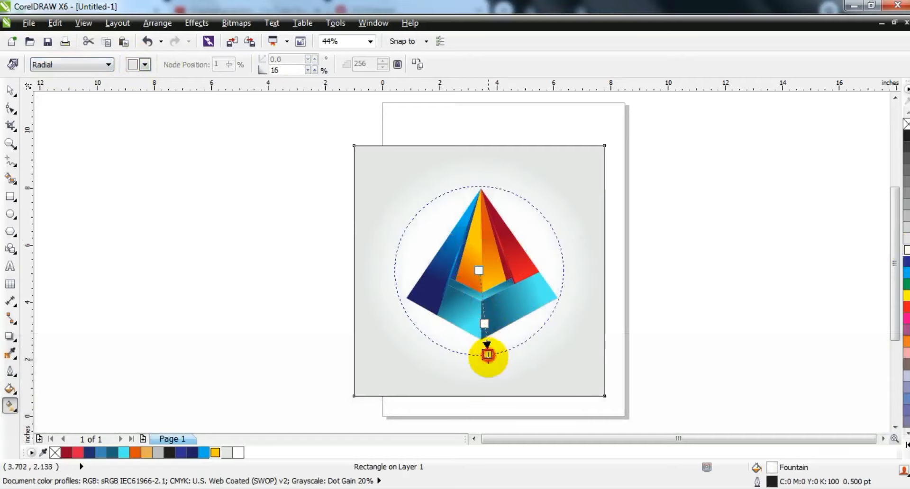
click(10, 90)
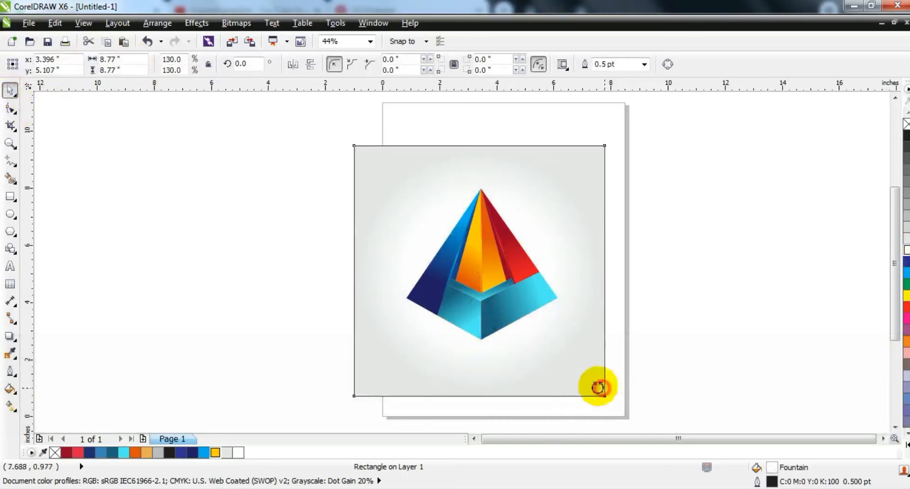
- Draw a closed four-sided shadow outline from the base's lower right edge, extending diagonally down beyond the background square
key(shift+F2)
key(Escape)
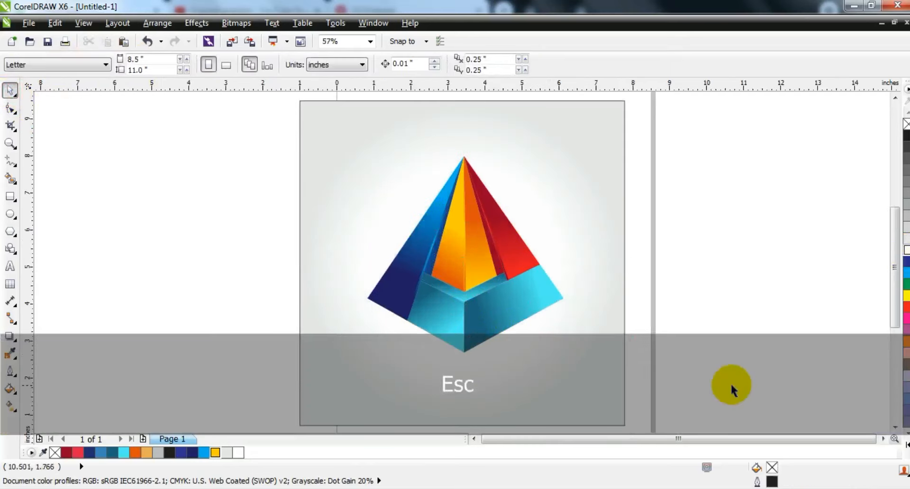
click(10, 161)
click(563, 299)
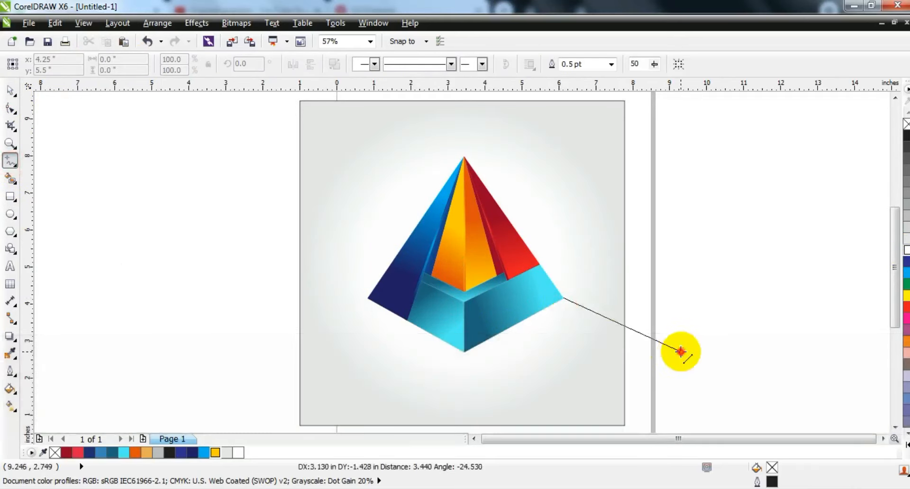
click(681, 352)
click(563, 299)
click(464, 352)
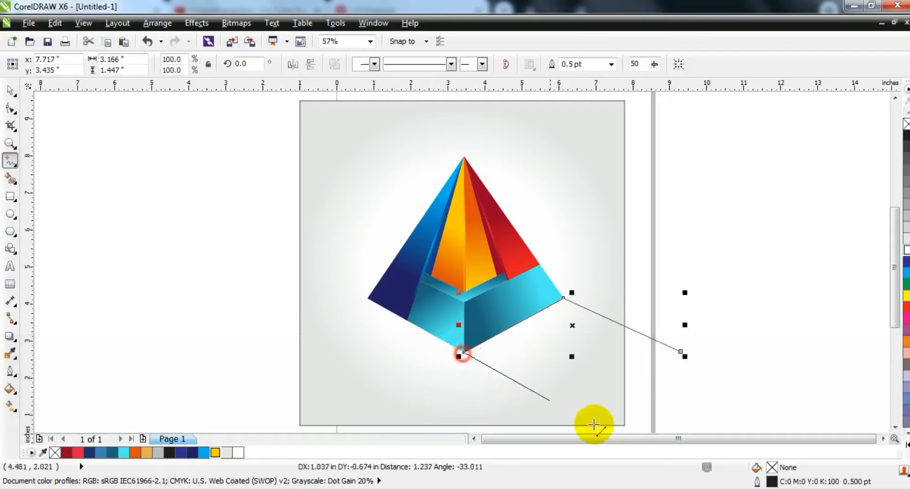
double_click(633, 415)
click(681, 318)
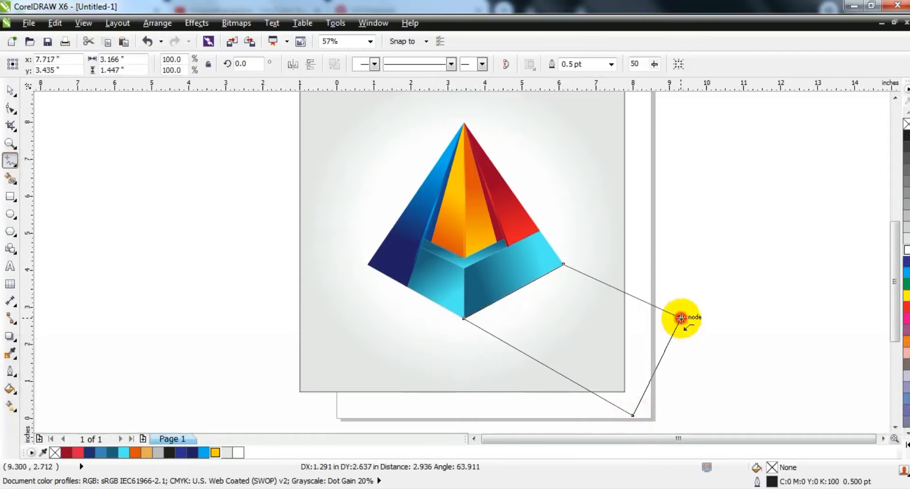
- Smart-fill the part of the shadow outline that lies within the background square and delete the drawn outline
click(10, 179)
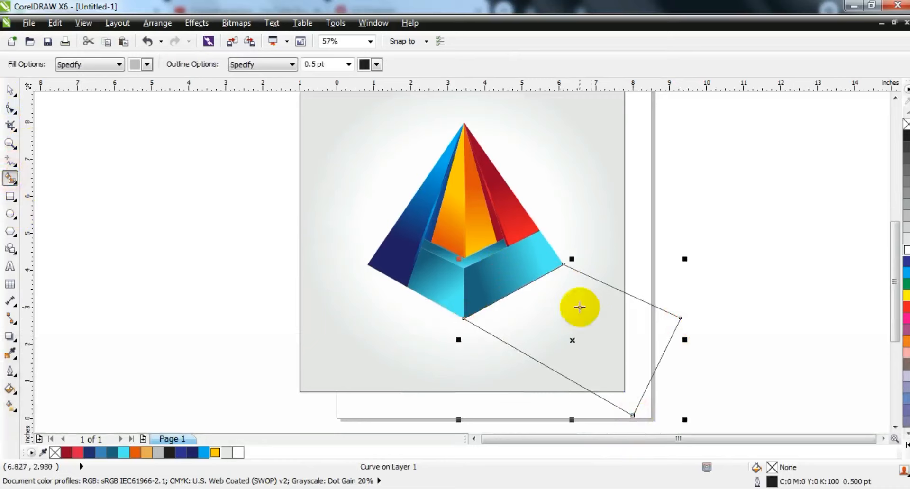
click(578, 307)
click(10, 90)
click(664, 327)
key(Delete)
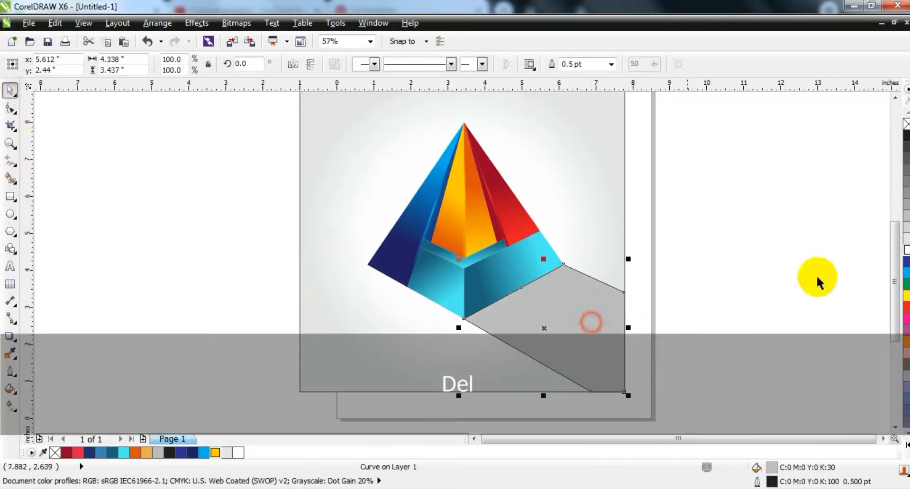
- Colour the shadow shape solid black C100 M100 Y100 K100 without an outline
click(906, 445)
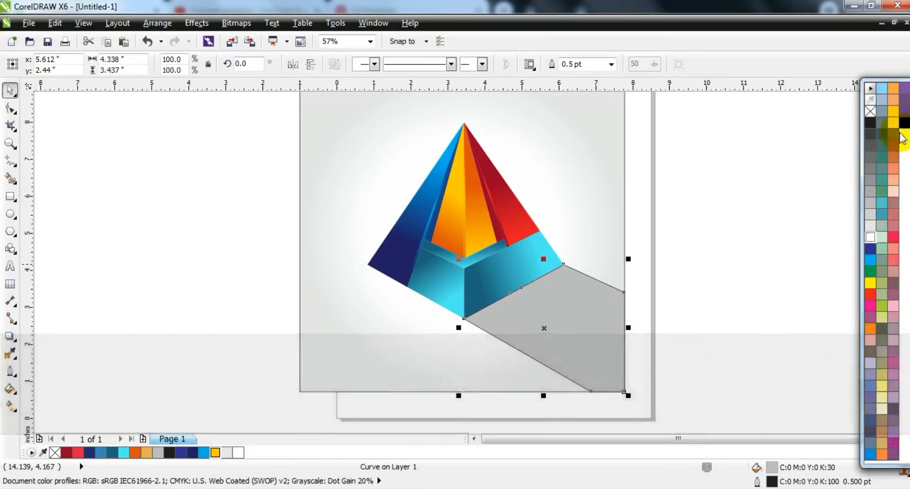
click(903, 123)
right_click(871, 112)
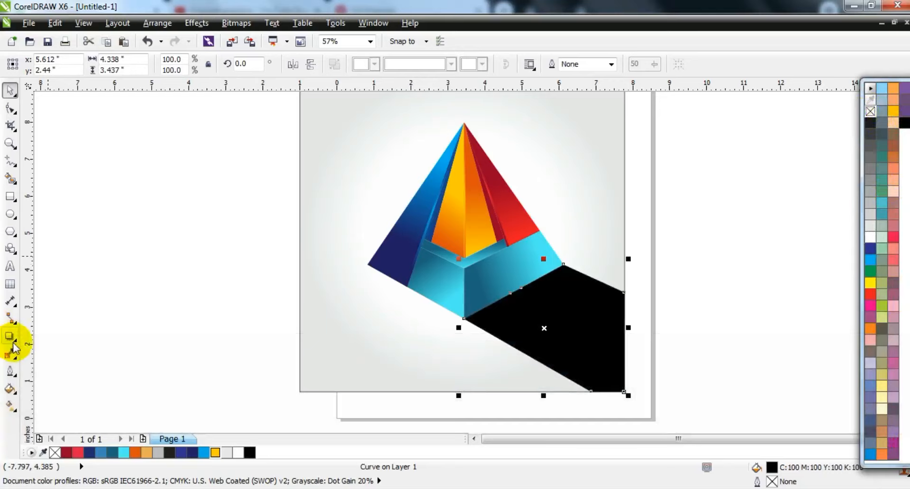
- Apply a linear transparency at about 306° to the black shadow, fading it away from the base, with its midpoint shifted towards the start
click(14, 348)
click(29, 421)
drag(389, 160, 544, 345)
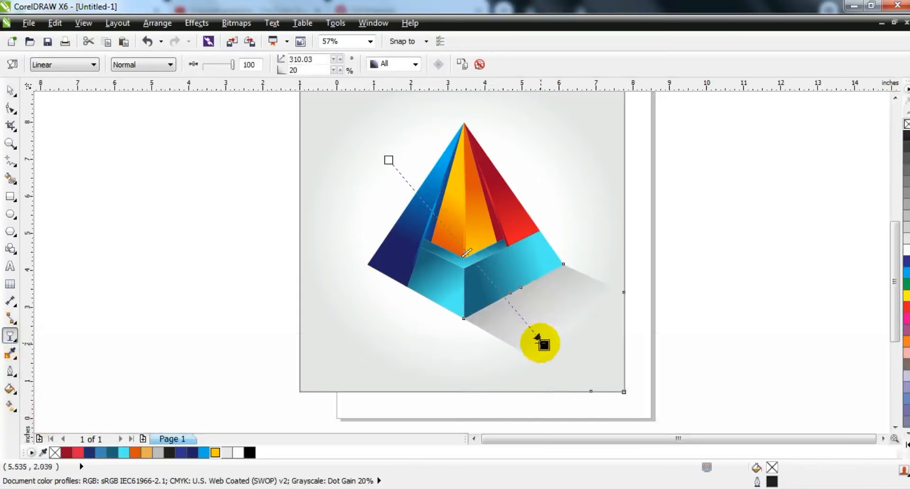
drag(467, 252, 430, 210)
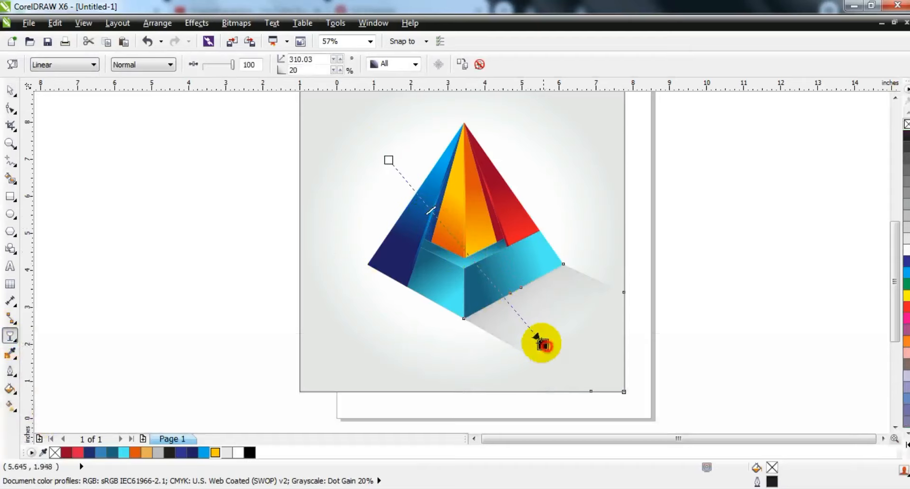
drag(539, 341, 526, 334)
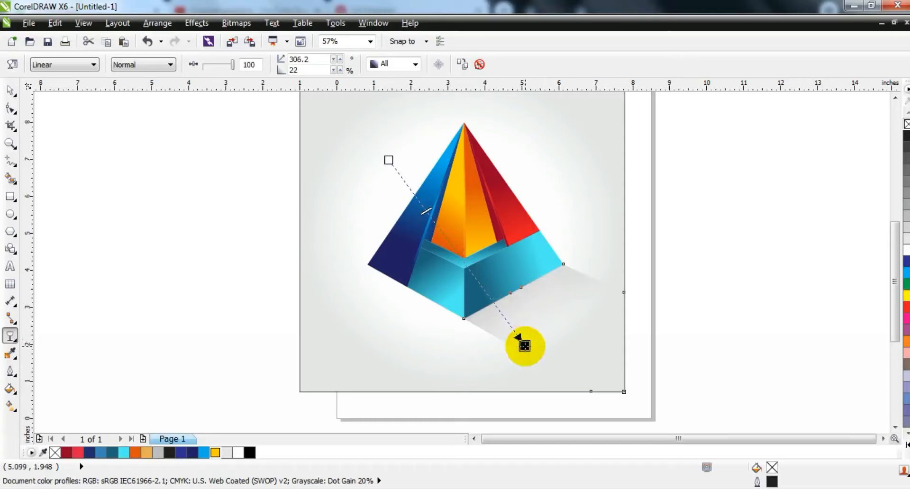
click(10, 90)
- Move the background square slightly straight down behind the logo and deselect it
click(413, 379)
key(shift+F2)
click(765, 302)
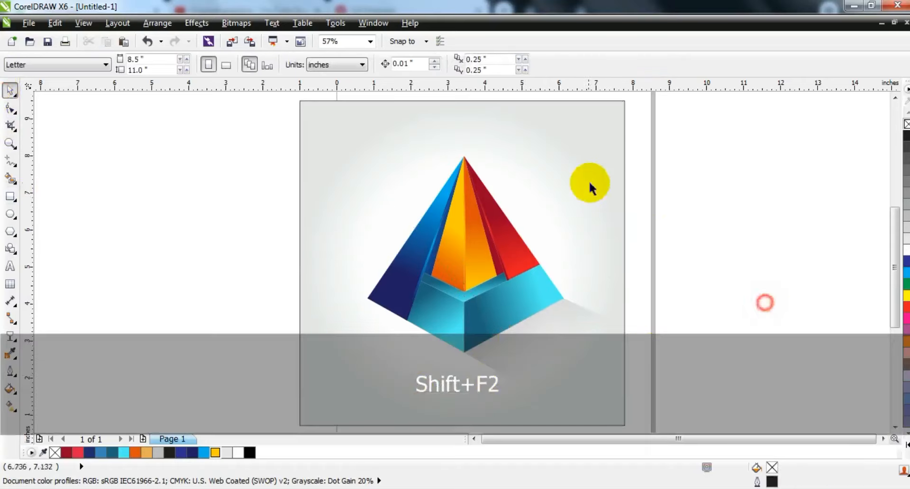
ctrl+click(587, 188)
click(709, 232)
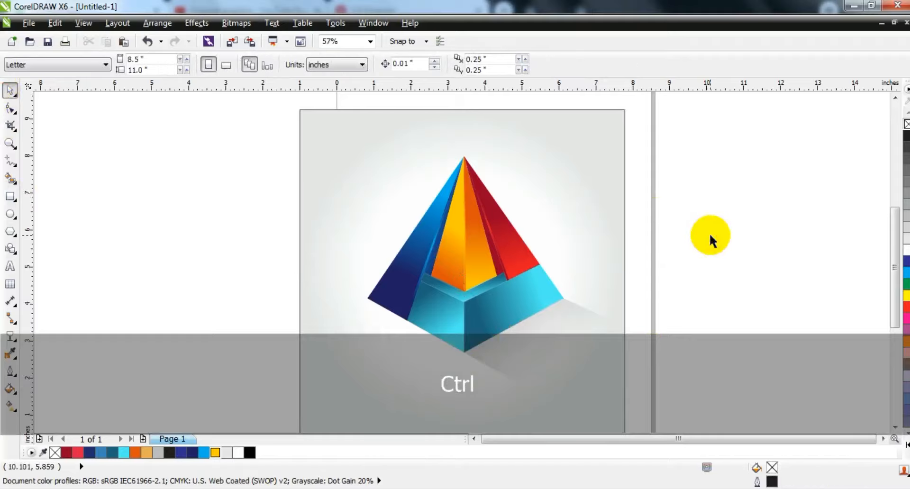